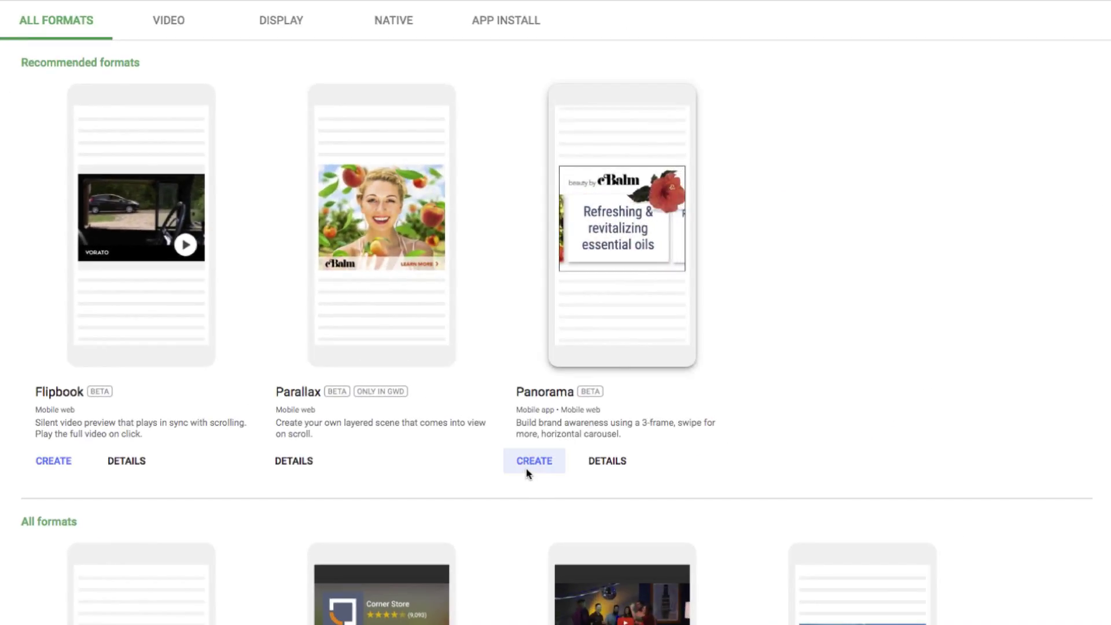
- Create a new Panorama creative from the Recommended formats cards
left_click(528, 473)
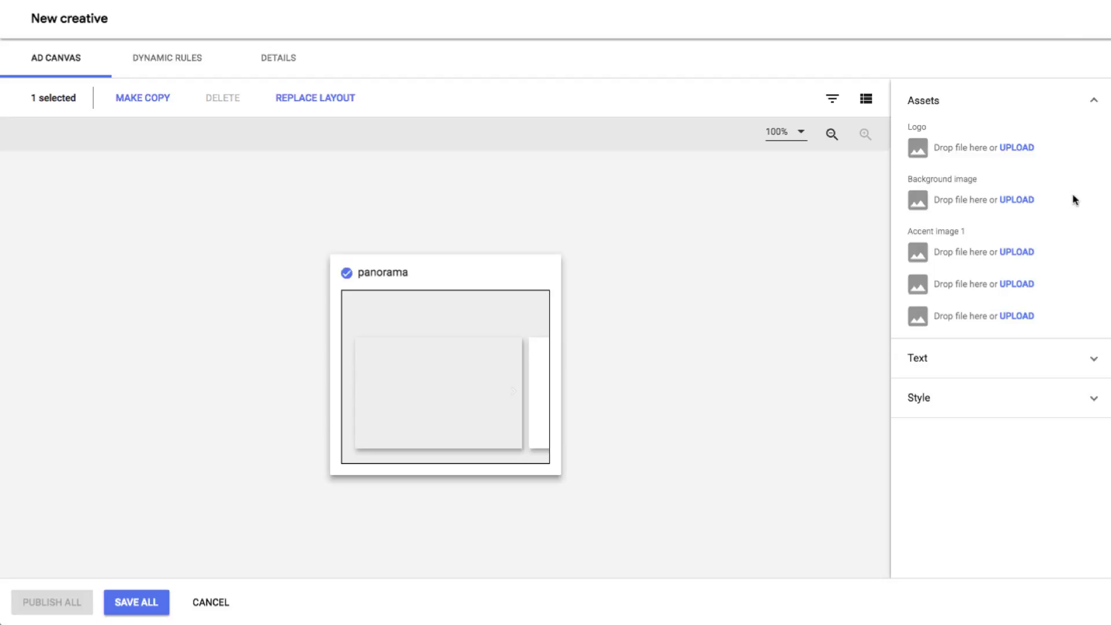
left_click(1095, 101)
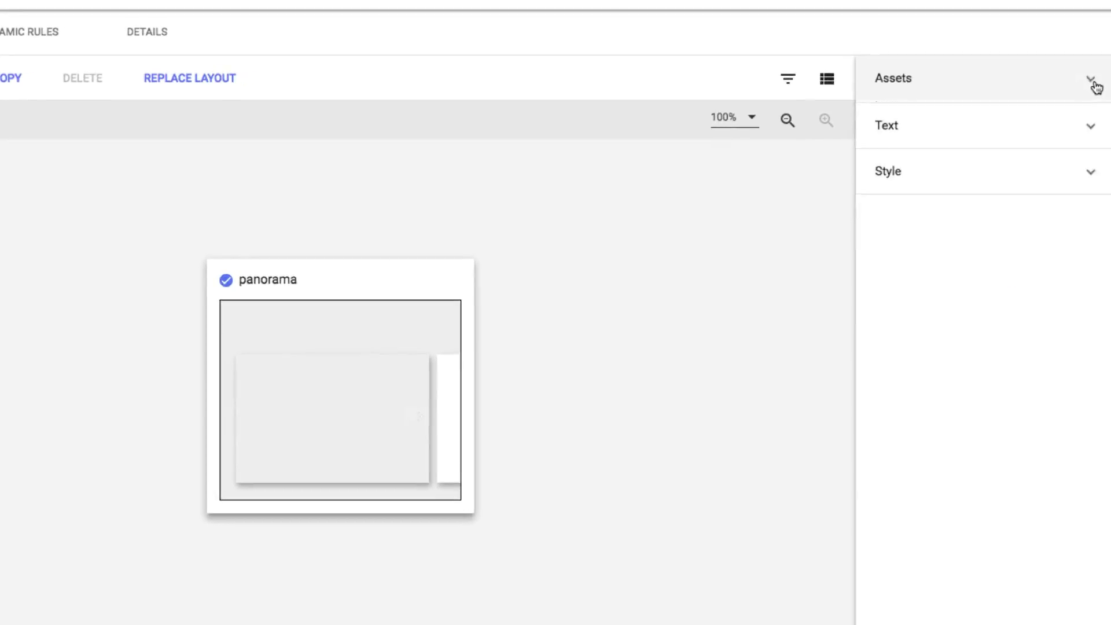
left_click(1092, 80)
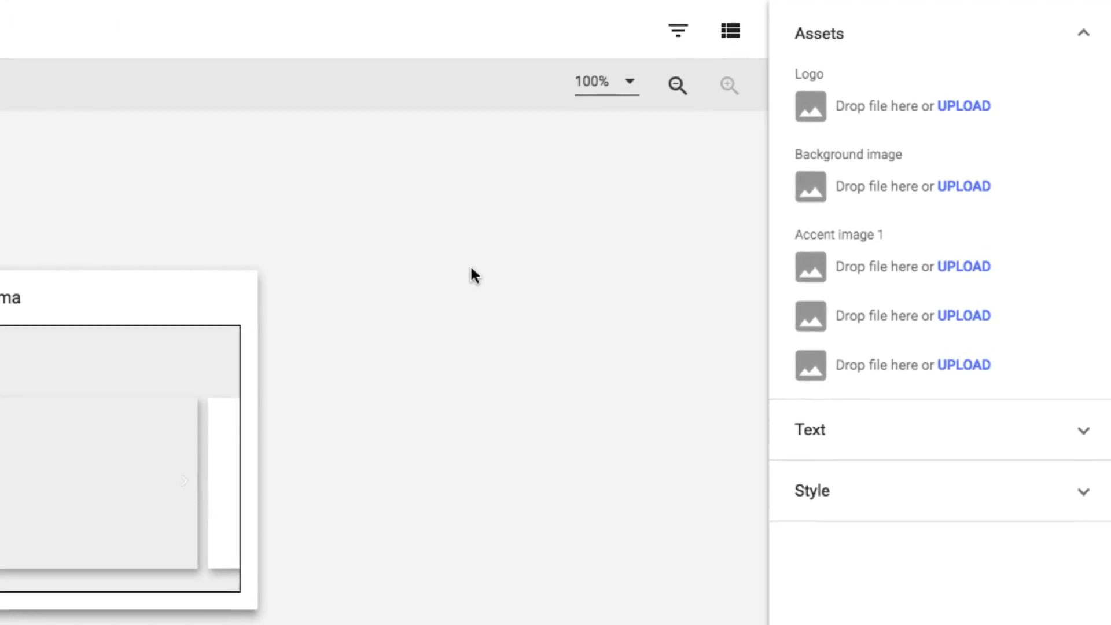
mouse_move(213, 362)
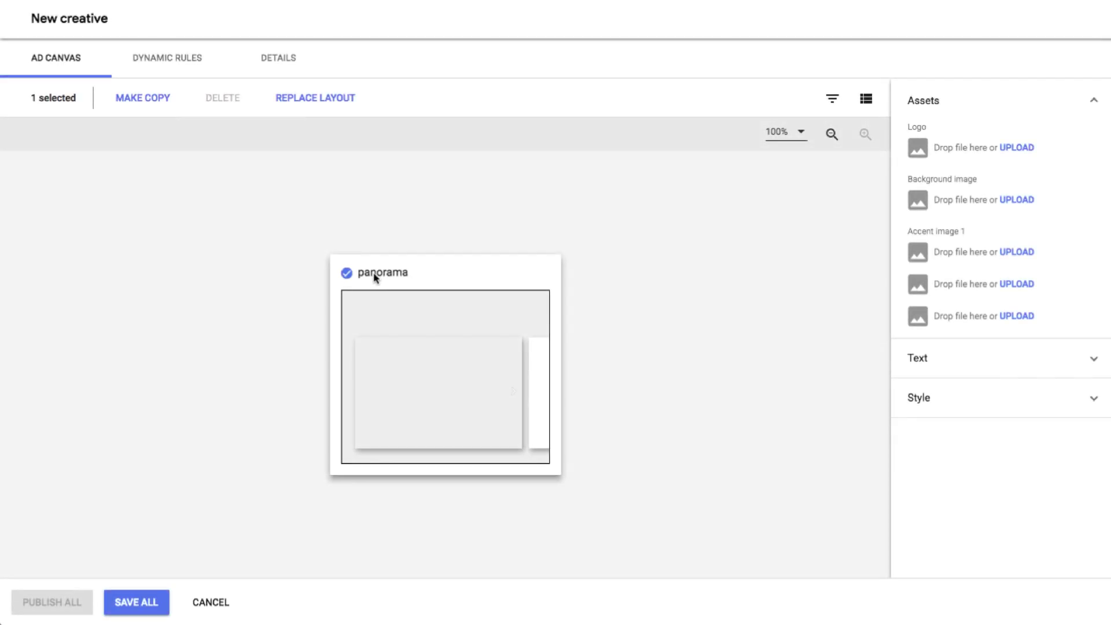
- Rename the panorama variant to rosehip-product
left_click(380, 274)
type("rosehip-product")
key("Return")
- Upload logo_black.png, cbalm_rosehip_bg.jpg and rose_petals_accent.png as the logo, background and accent images
left_click_drag(1109, 137, 1030, 144)
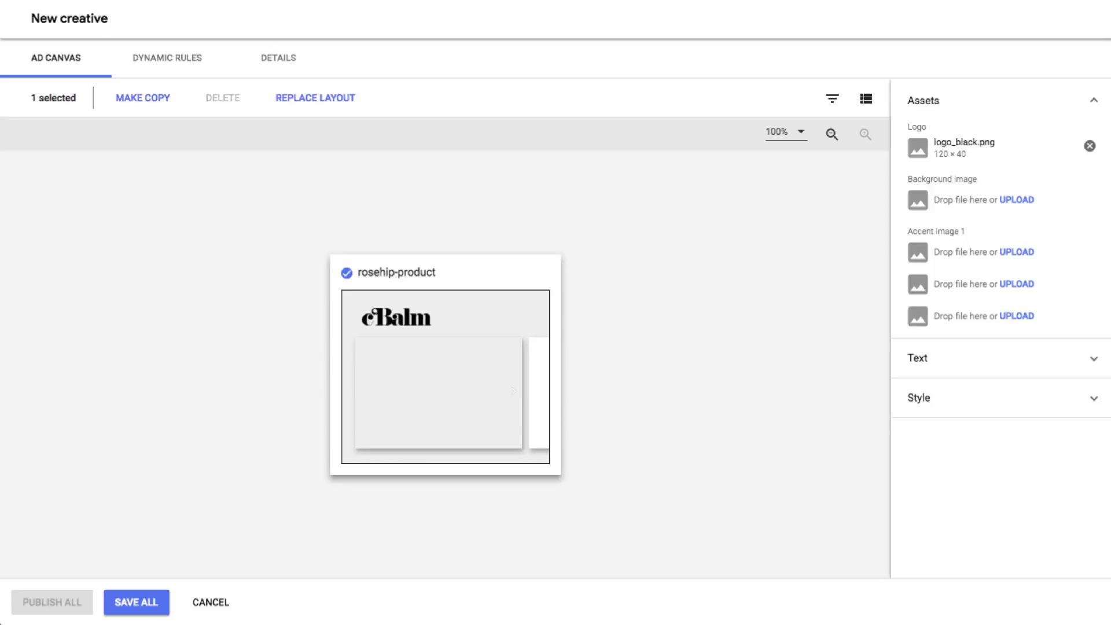
left_click_drag(1108, 184, 1022, 211)
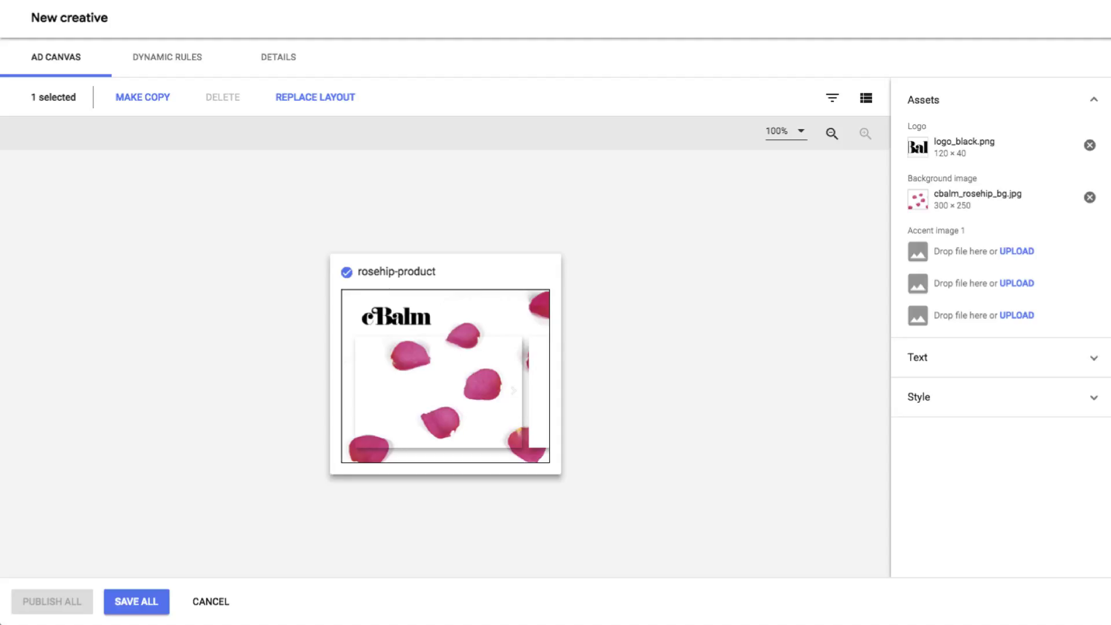
left_click_drag(1109, 273, 1001, 286)
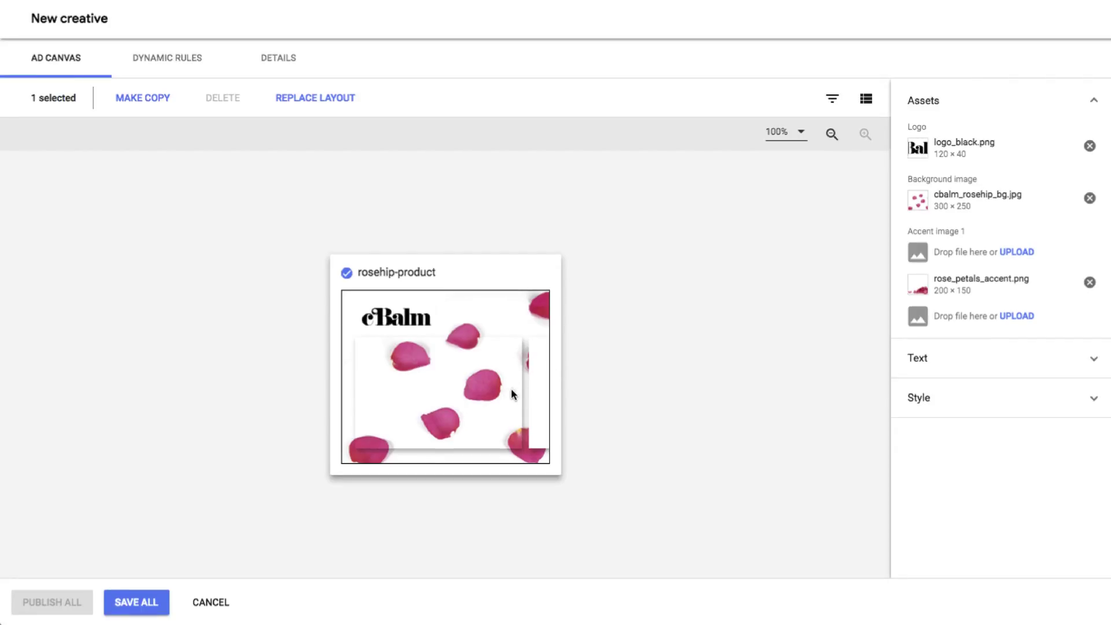
mouse_move(515, 394)
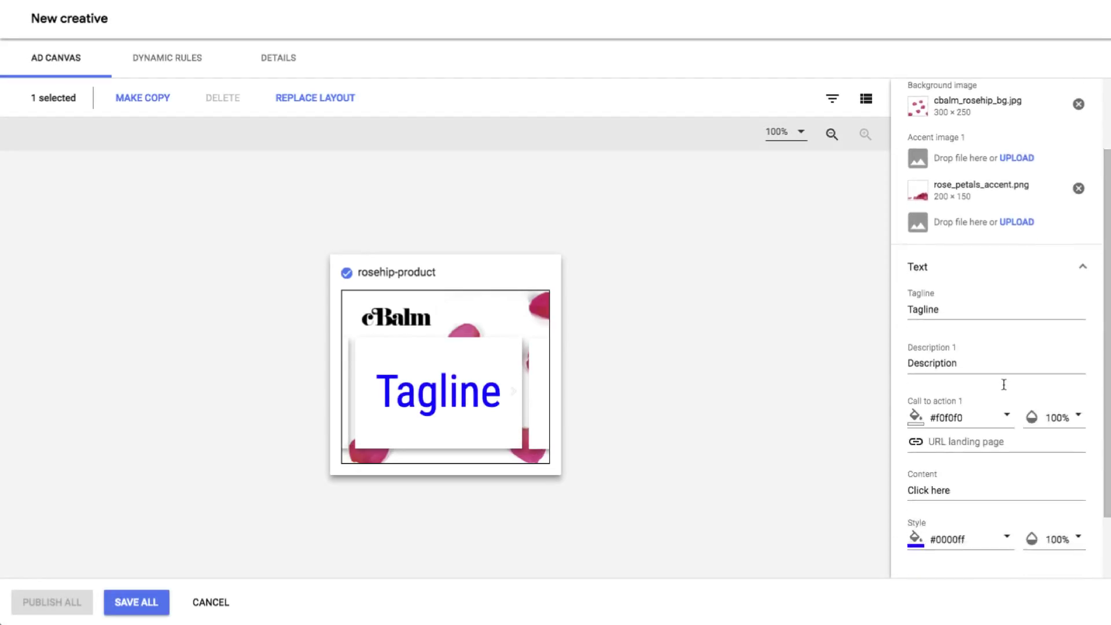
- Set the tagline to 'Refreshing & vitalizing essential oils' and the description to 'Rosehip & Hibiscus F'
left_click(942, 254)
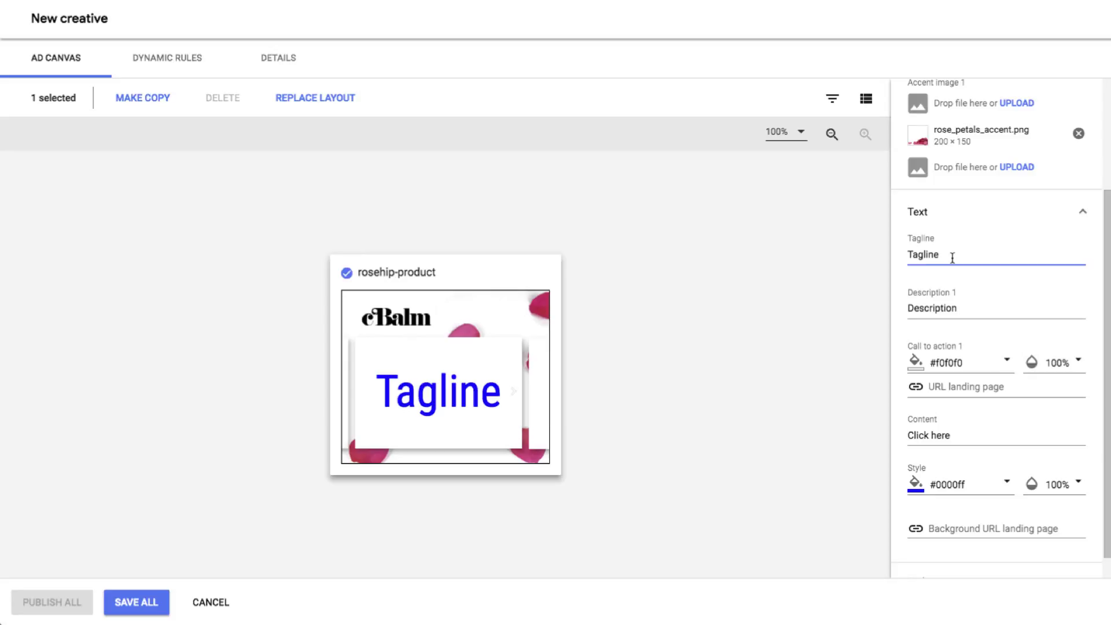
left_click_drag(952, 258, 897, 259)
type("Refreshing")
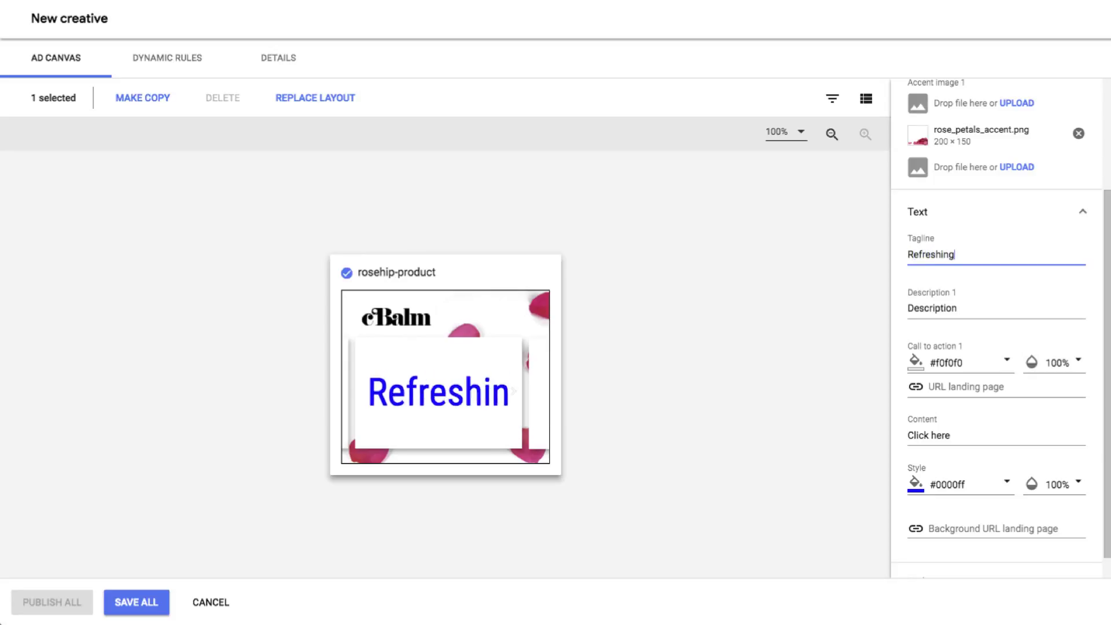
type(" & vitaliz")
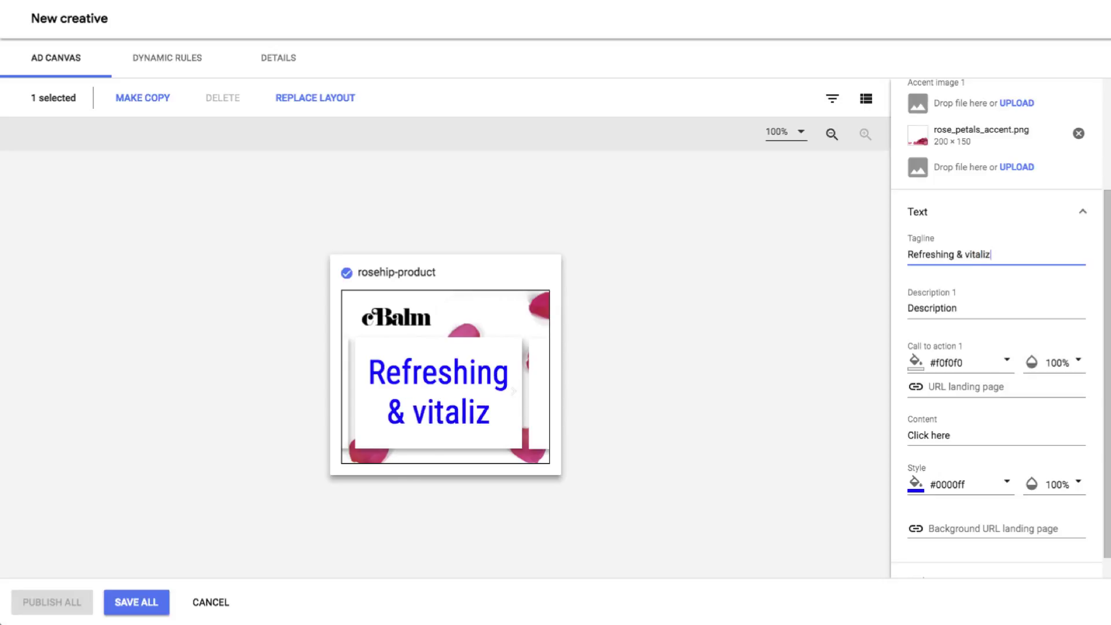
type("ing essentia")
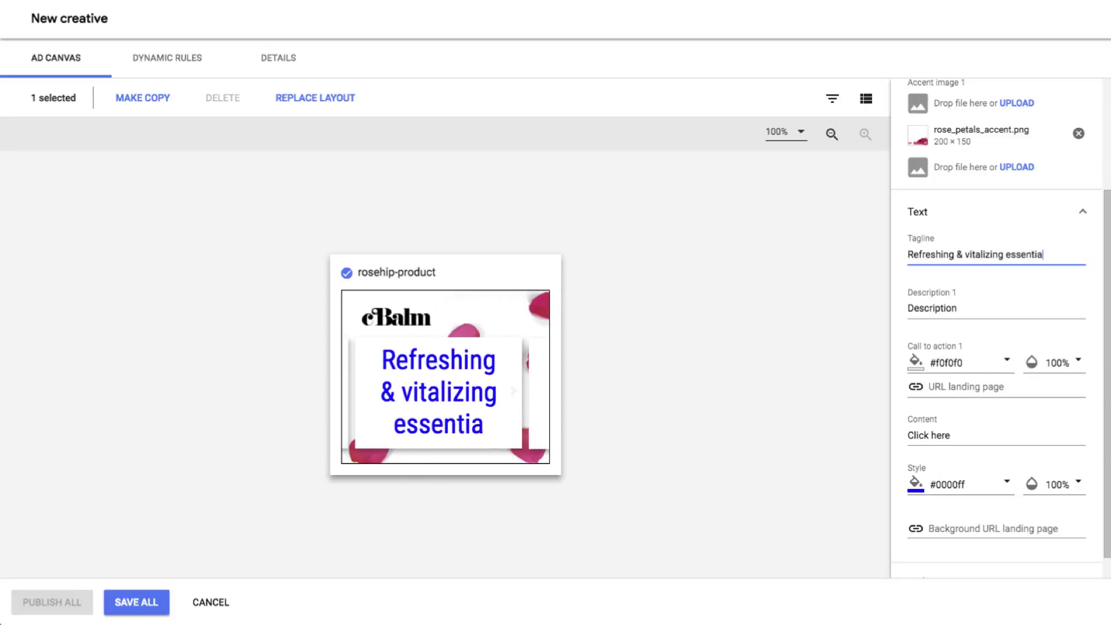
type("l oils")
key("Tab")
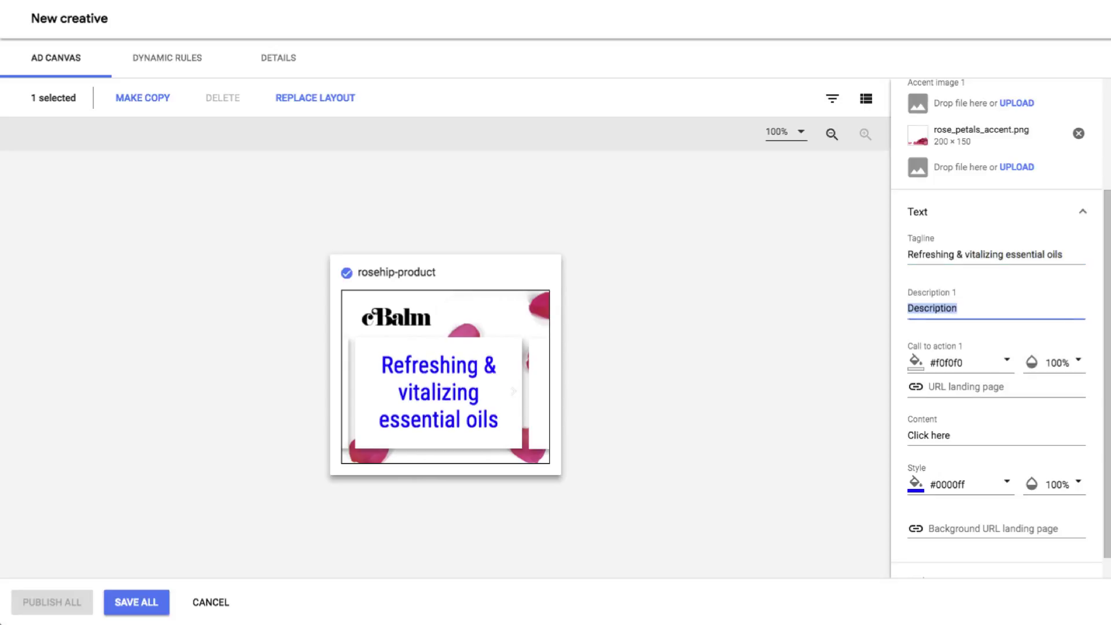
type("Rosehip ")
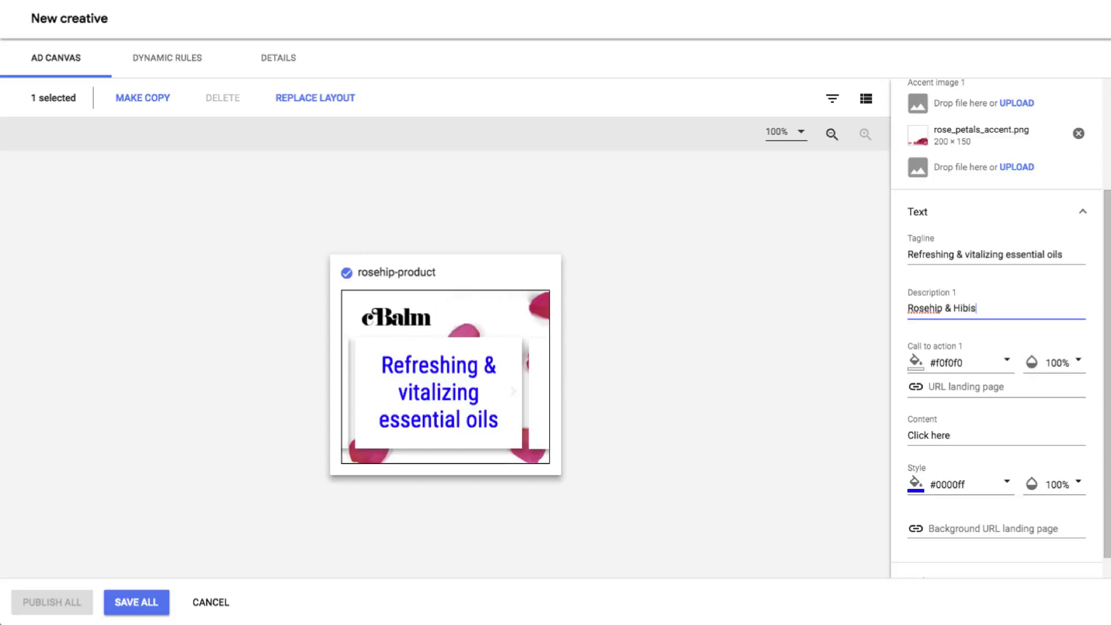
type("& Hibiscus Facial Cleanser")
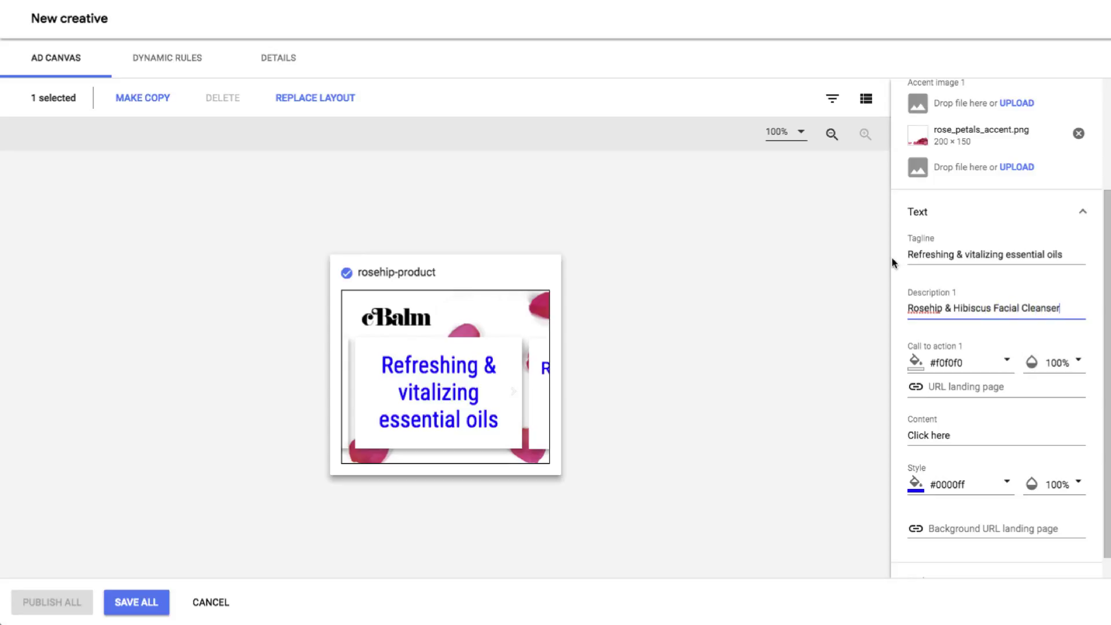
left_click(513, 393)
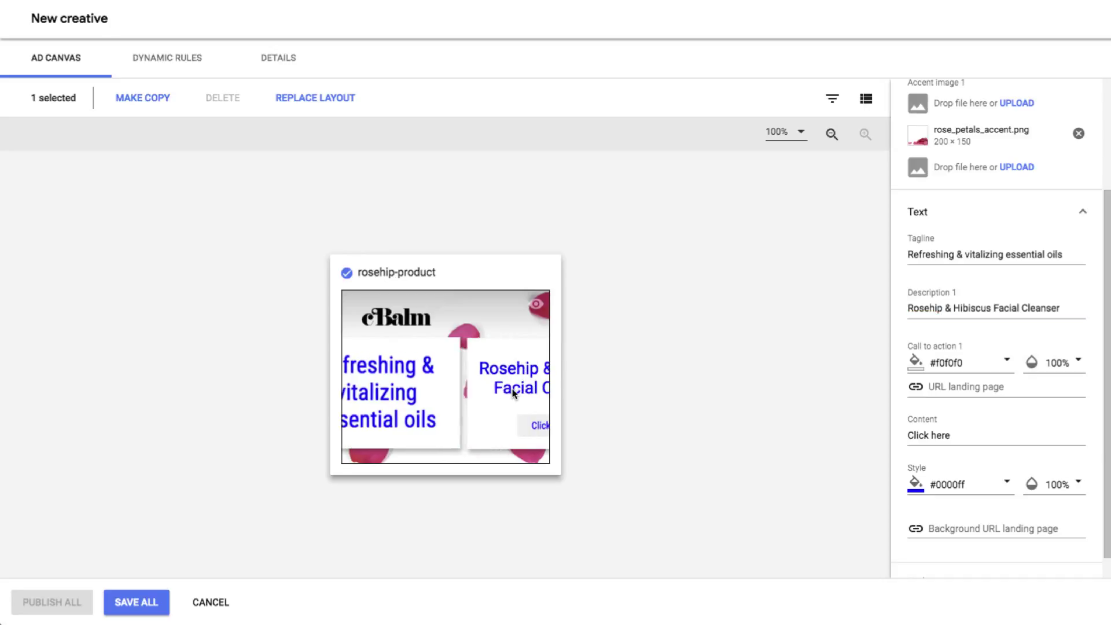
- Paste the landing page URL and change the call-to-action wording to Shop Now
left_click(968, 386)
type("http://www.cbalm.google.com")
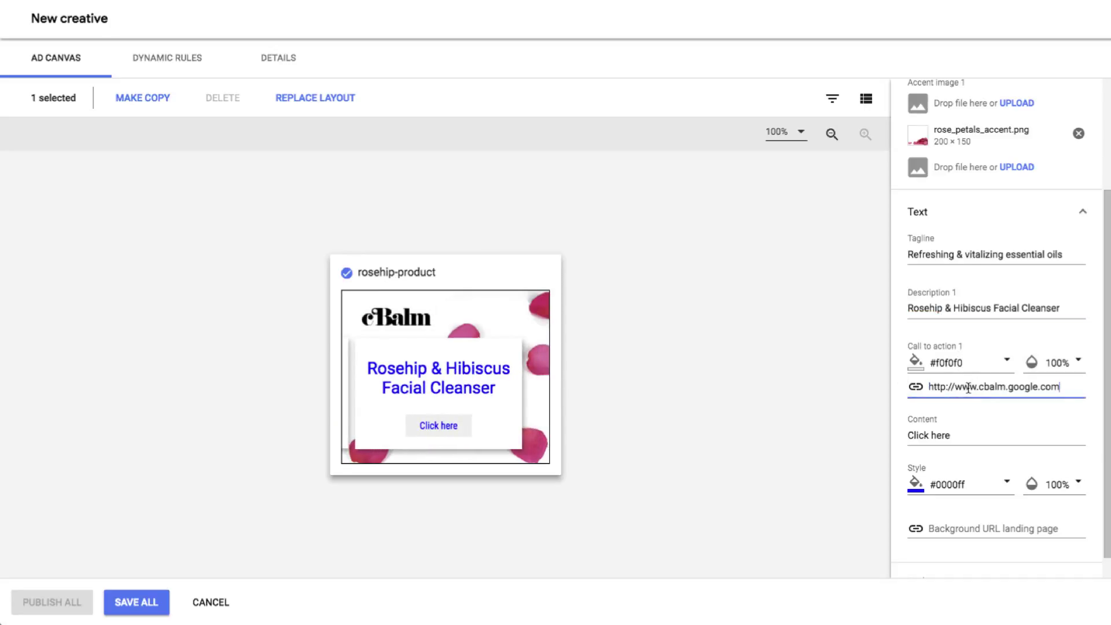
left_click(964, 436)
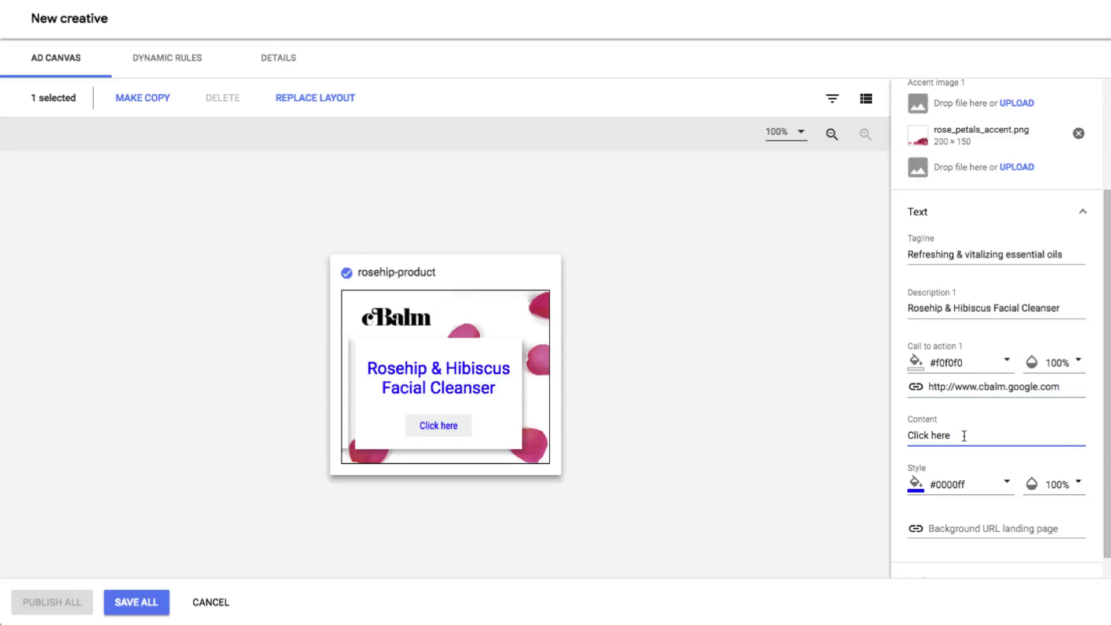
key("ctrl+a")
type("Shop Now")
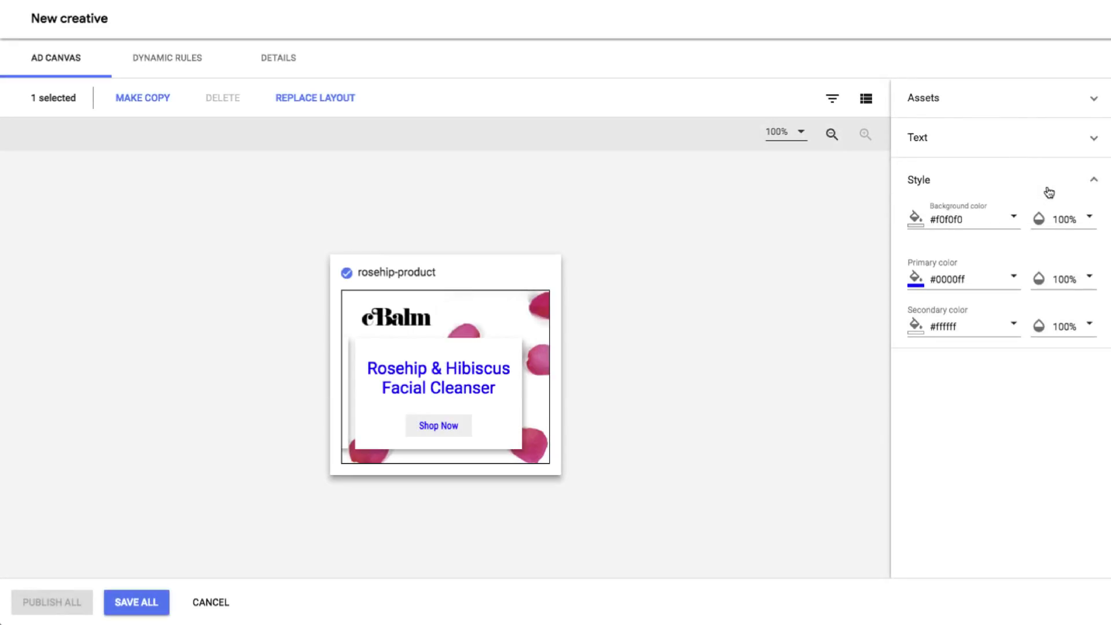
- Set the primary colour to black sampled from the cBalm logo, at 80% opacity
left_click(1014, 277)
left_click(689, 479)
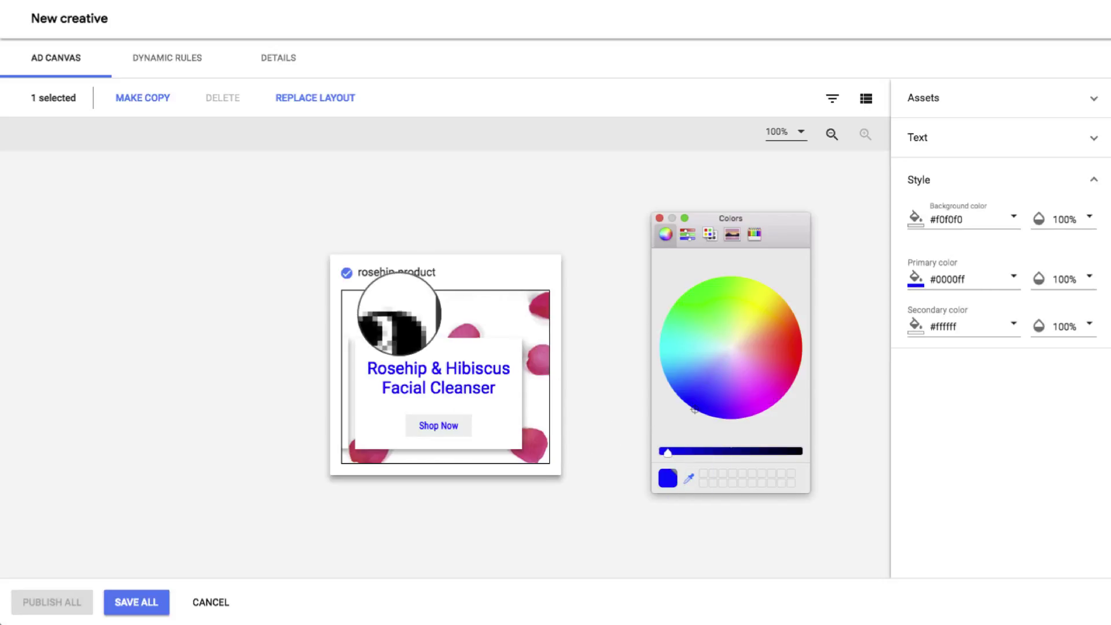
left_click(401, 322)
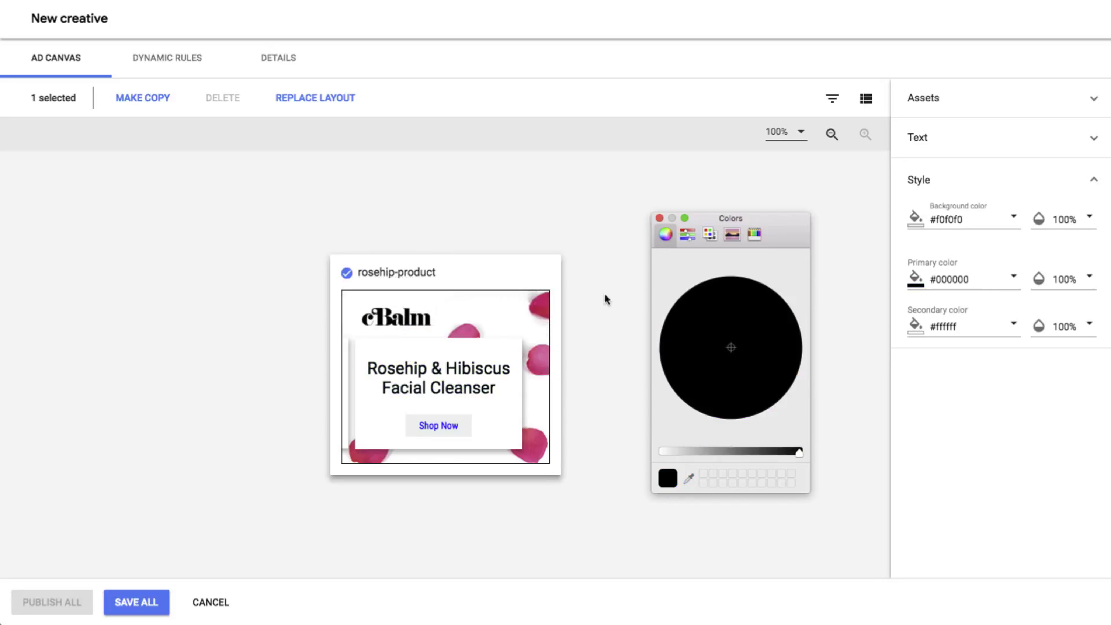
left_click(659, 218)
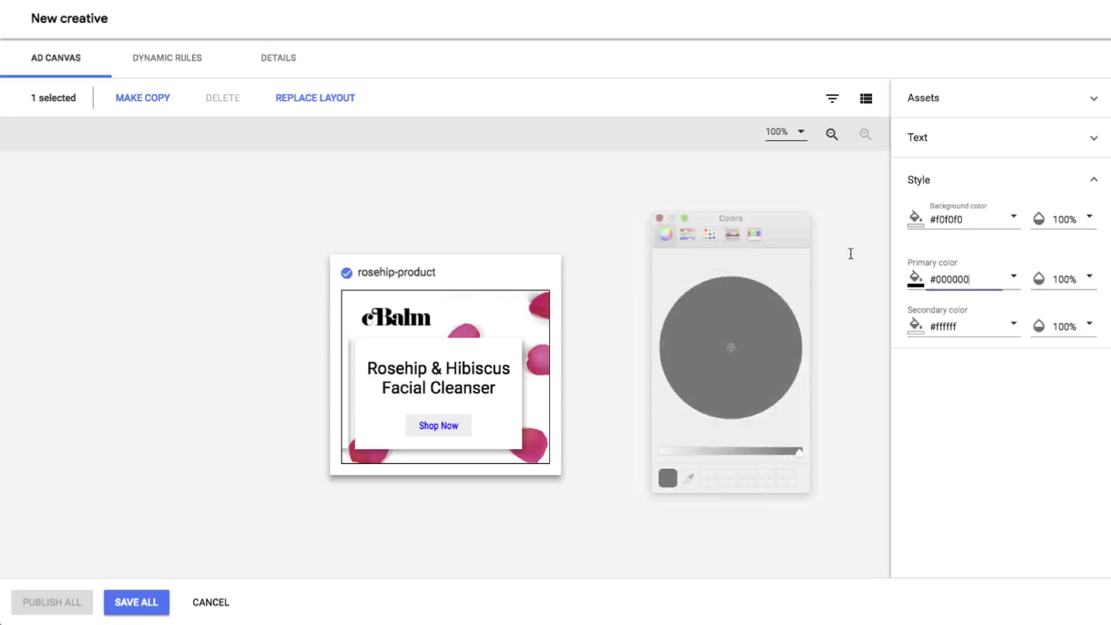
left_click(1091, 279)
left_click(1063, 376)
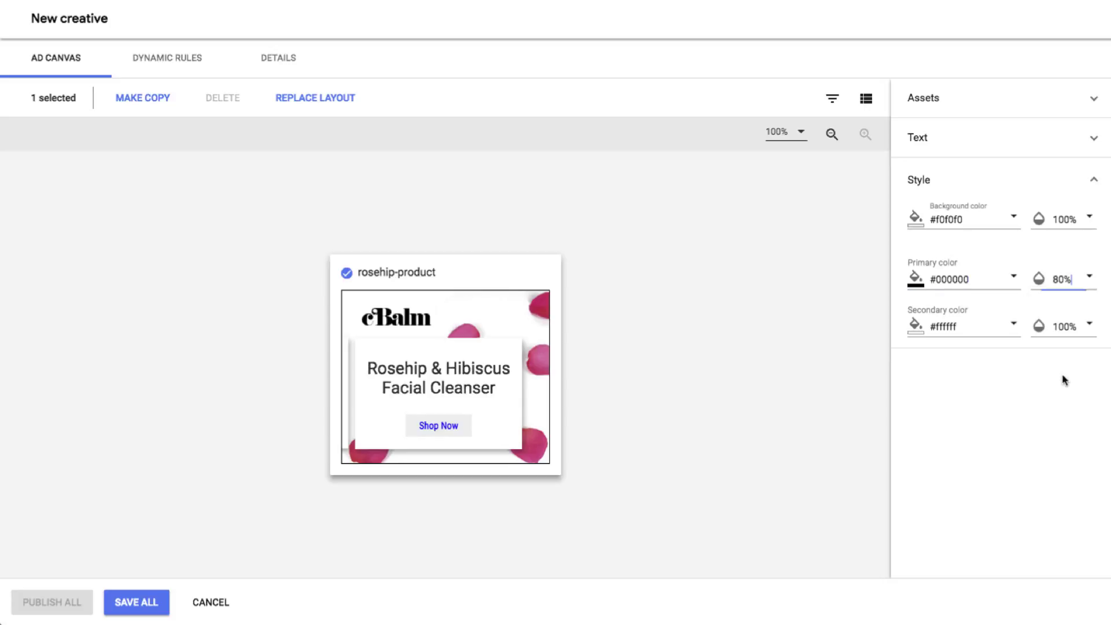
- Sample rose-petal reds from the ad for the call-to-action text and button
left_click(998, 150)
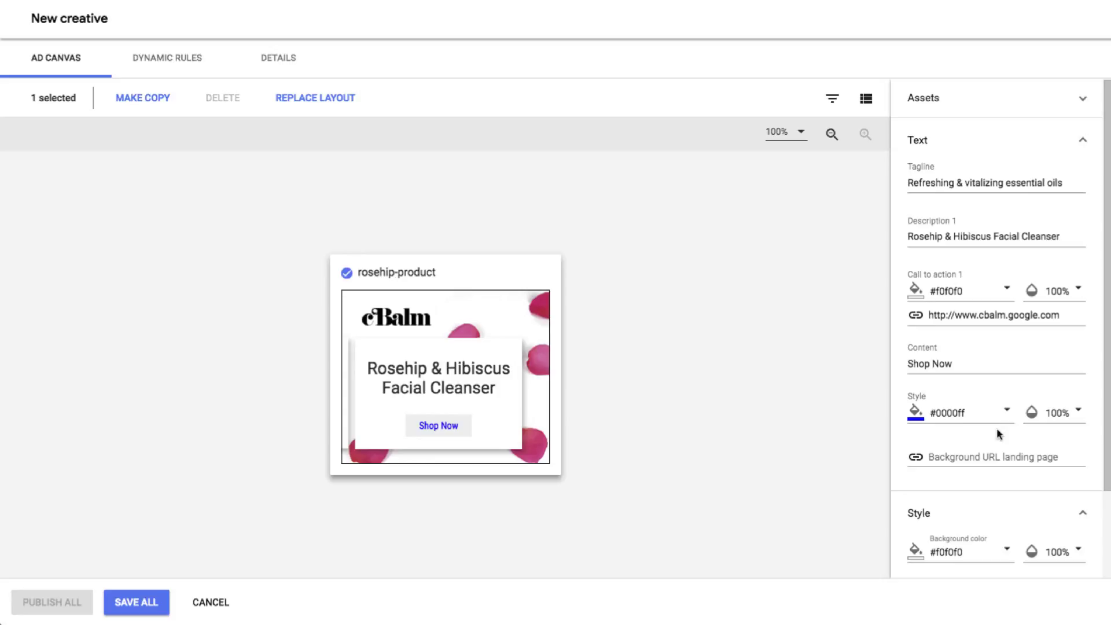
left_click(984, 412)
left_click(689, 478)
left_click(359, 459)
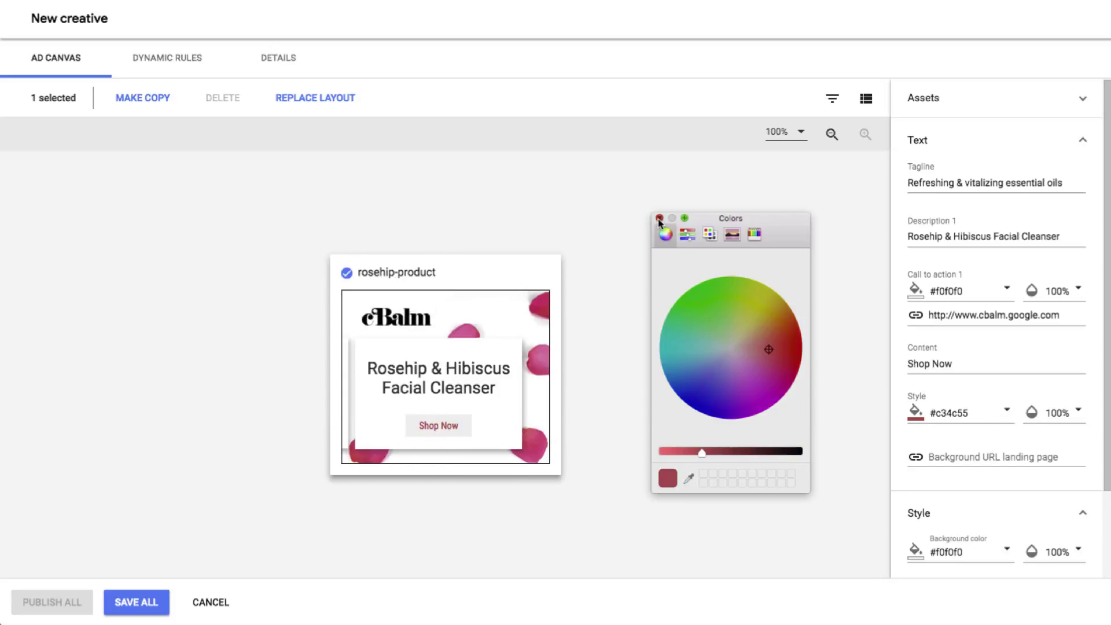
left_click(659, 219)
left_click(1007, 289)
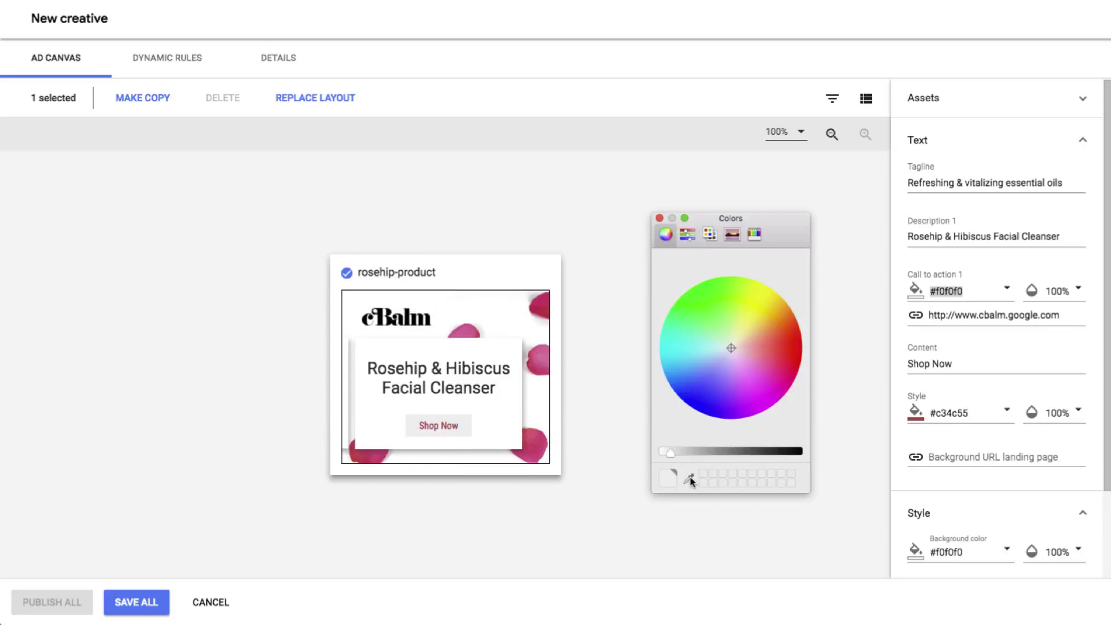
left_click(689, 478)
left_click(533, 451)
left_click(795, 333)
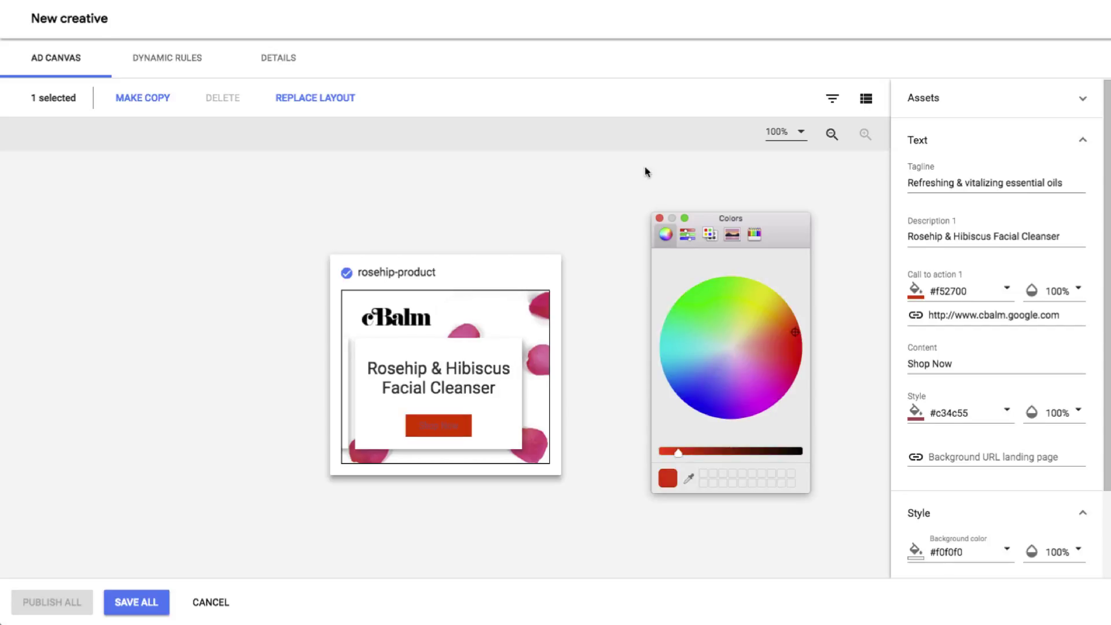
left_click(660, 218)
- Make the Shop Now text white (#ffffff) and shift the button to amber #ed9a00
left_click(1007, 411)
left_click(731, 348)
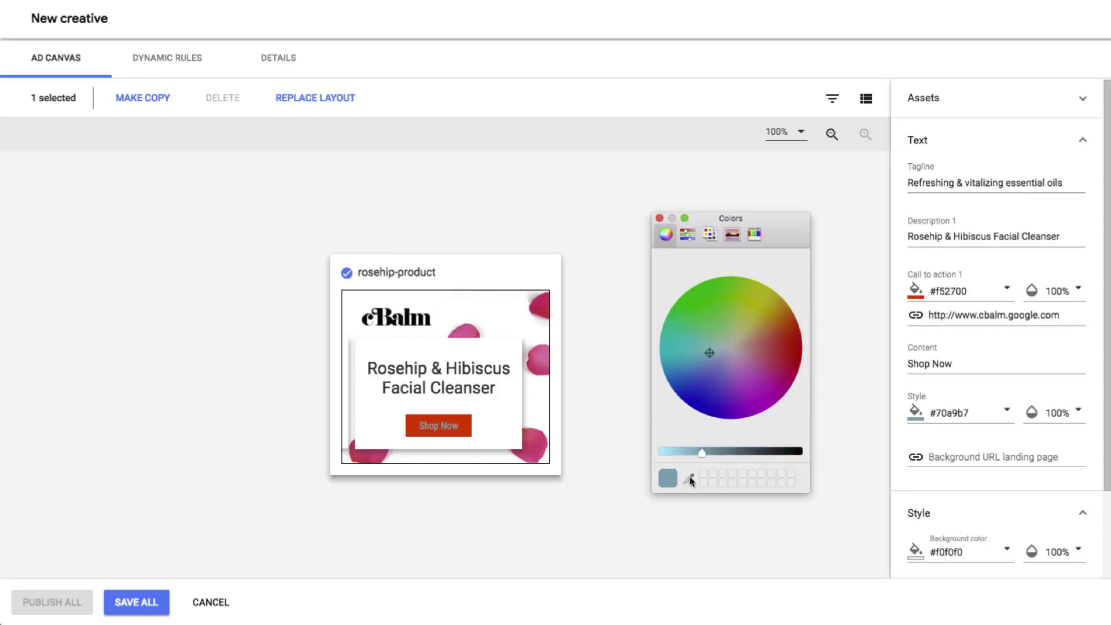
left_click(659, 218)
left_click(1007, 290)
left_click_drag(790, 343, 775, 313)
left_click(659, 218)
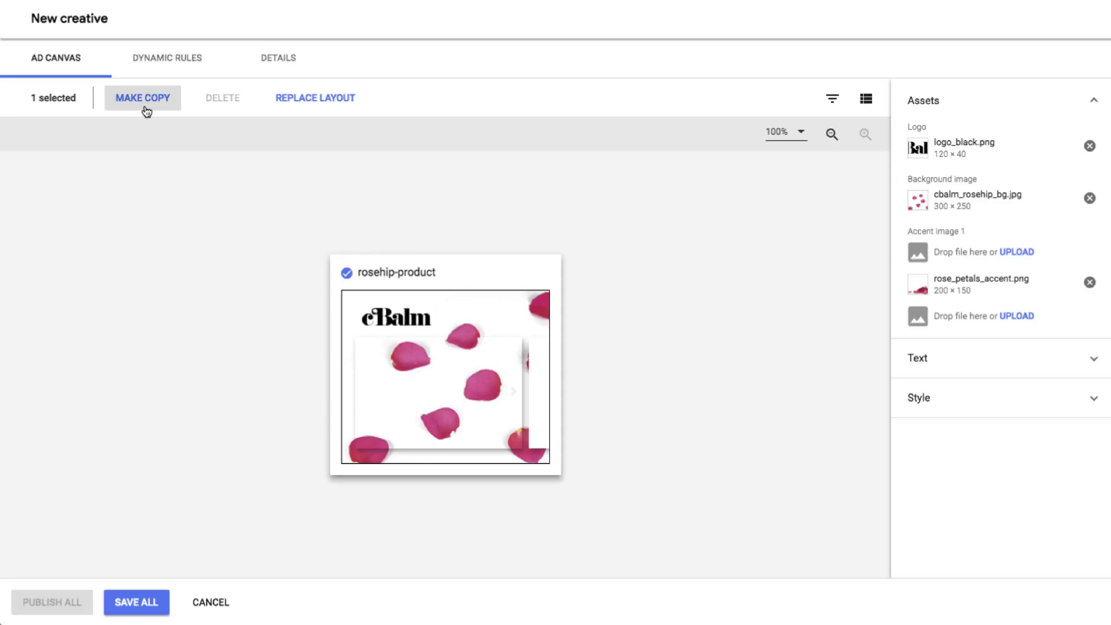
- Copy rosehip-product as orange-product and give it the cbalm_oranges_bg.jpg background
left_click(147, 111)
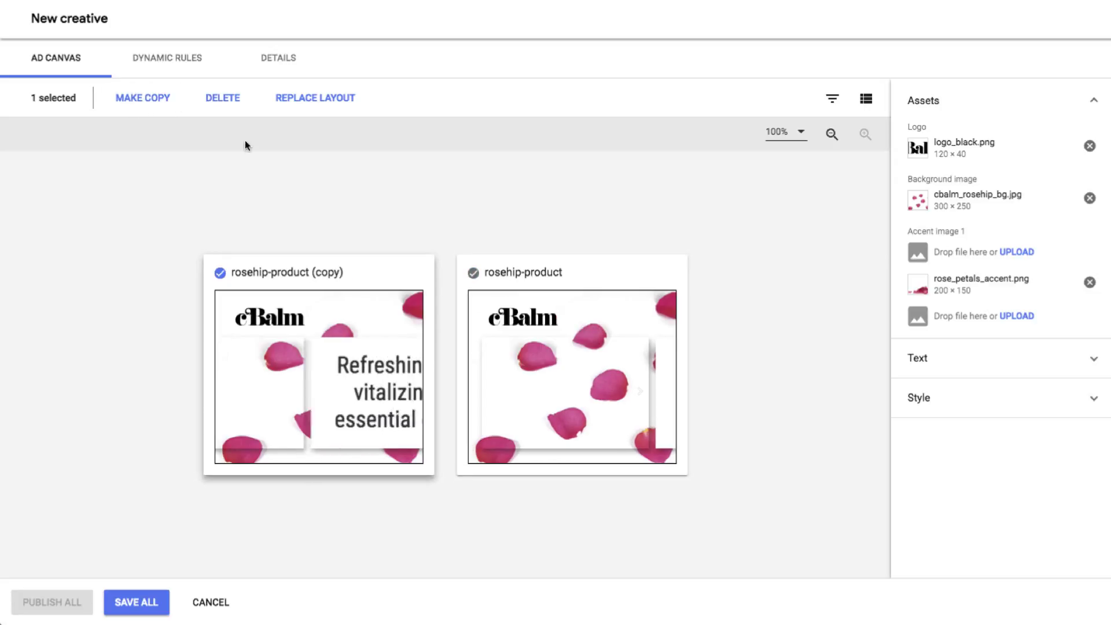
left_click(315, 279)
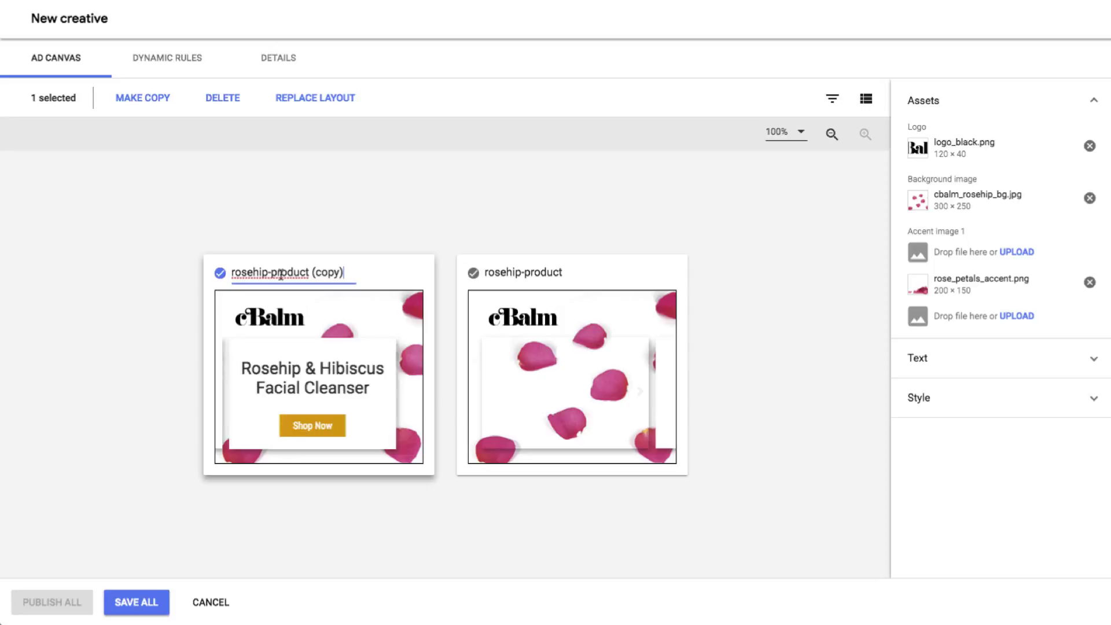
left_click_drag(270, 271, 197, 277)
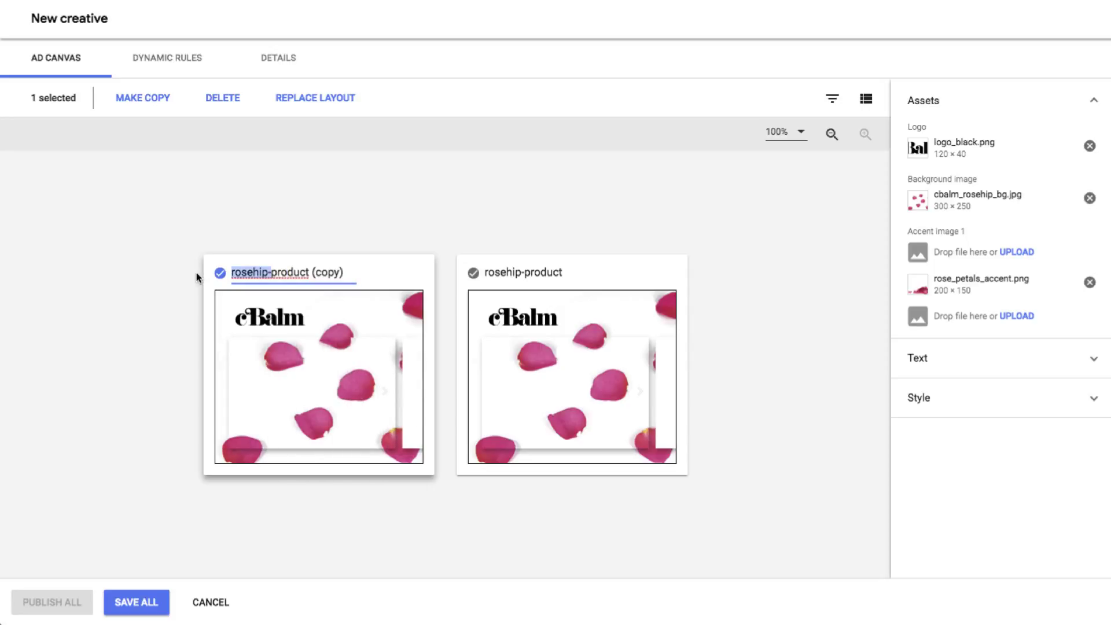
key("ctrl+a")
type("orange-p")
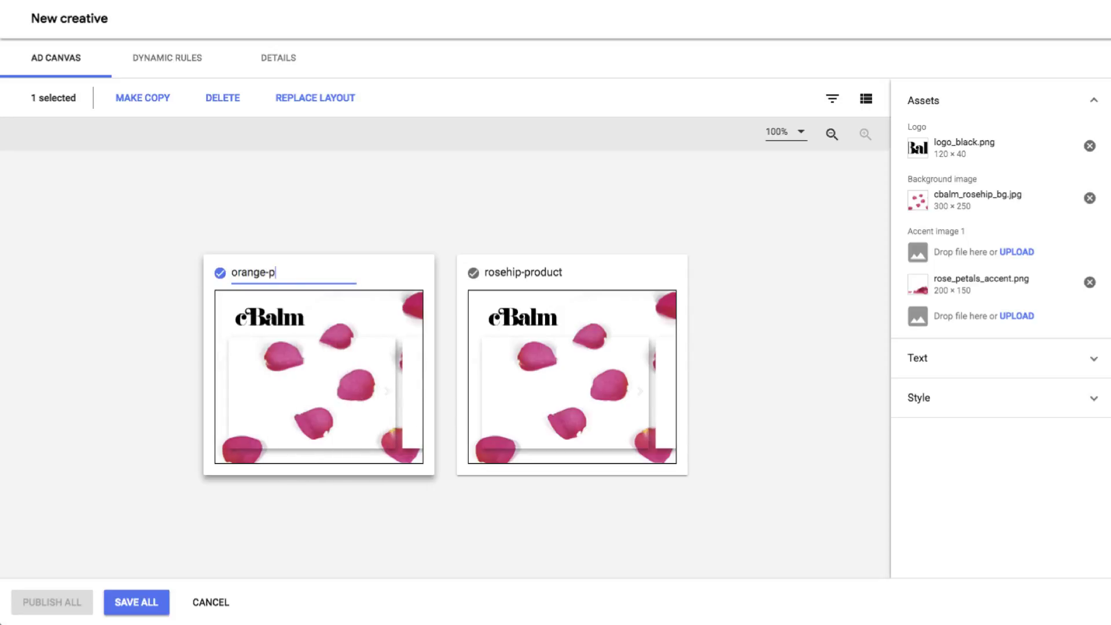
type("roduct")
key("Return")
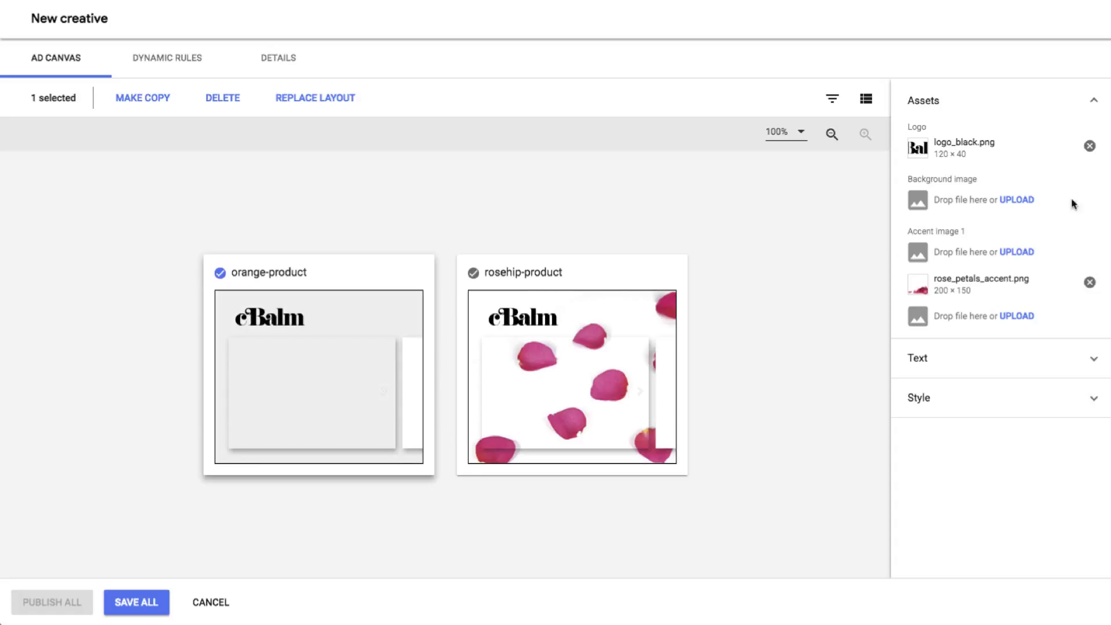
left_click(1024, 201)
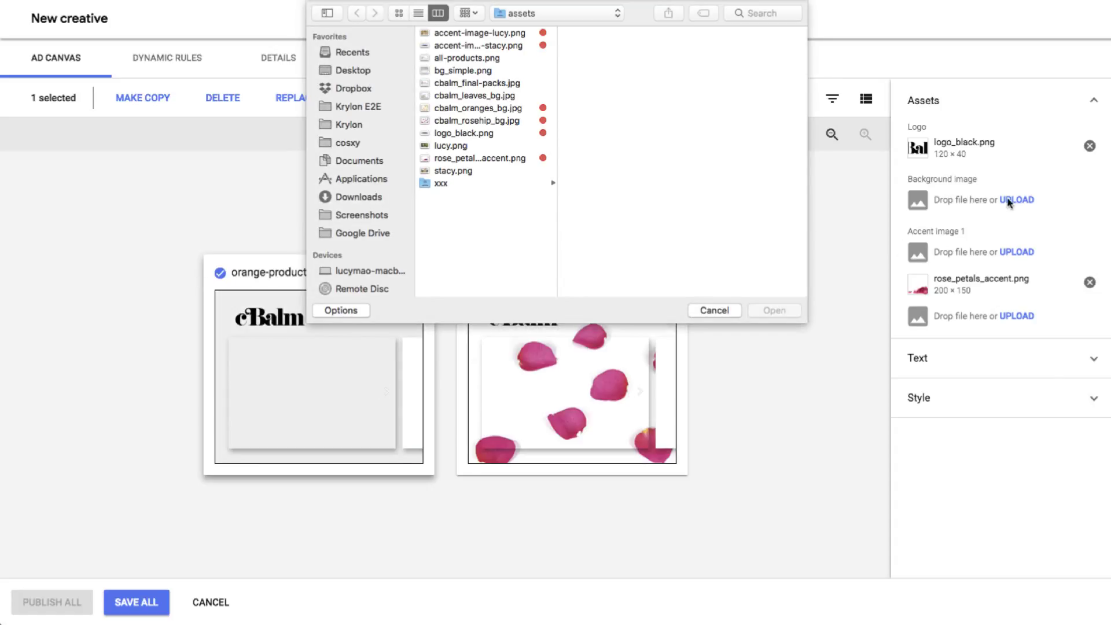
double_click(481, 107)
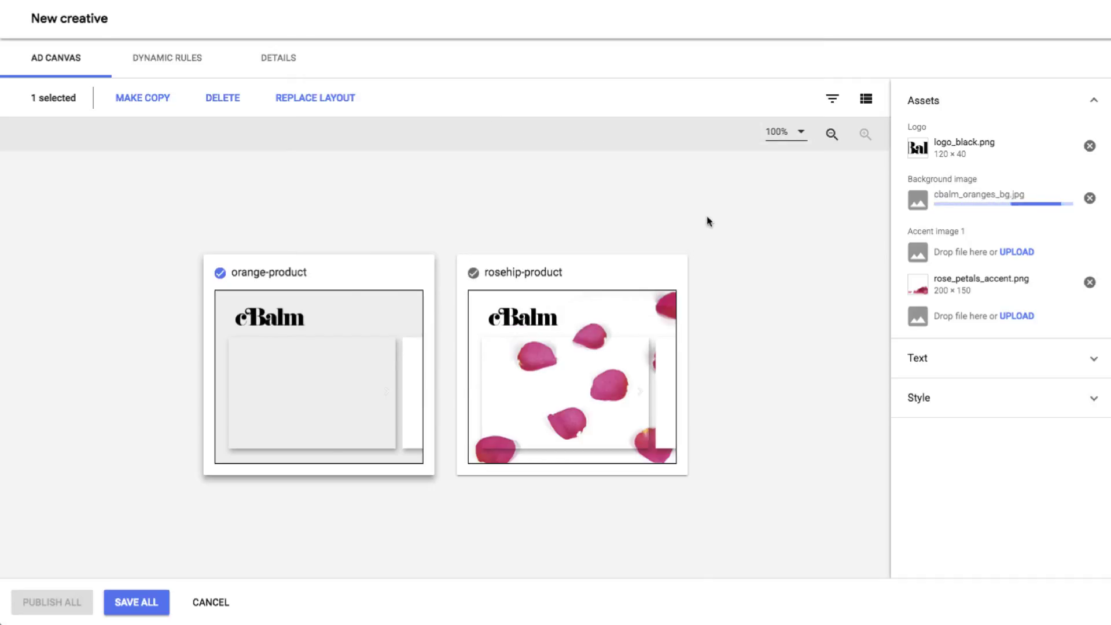
- Make two copies of orange-product and name them editorial-1 and editorial-2
left_click(148, 107)
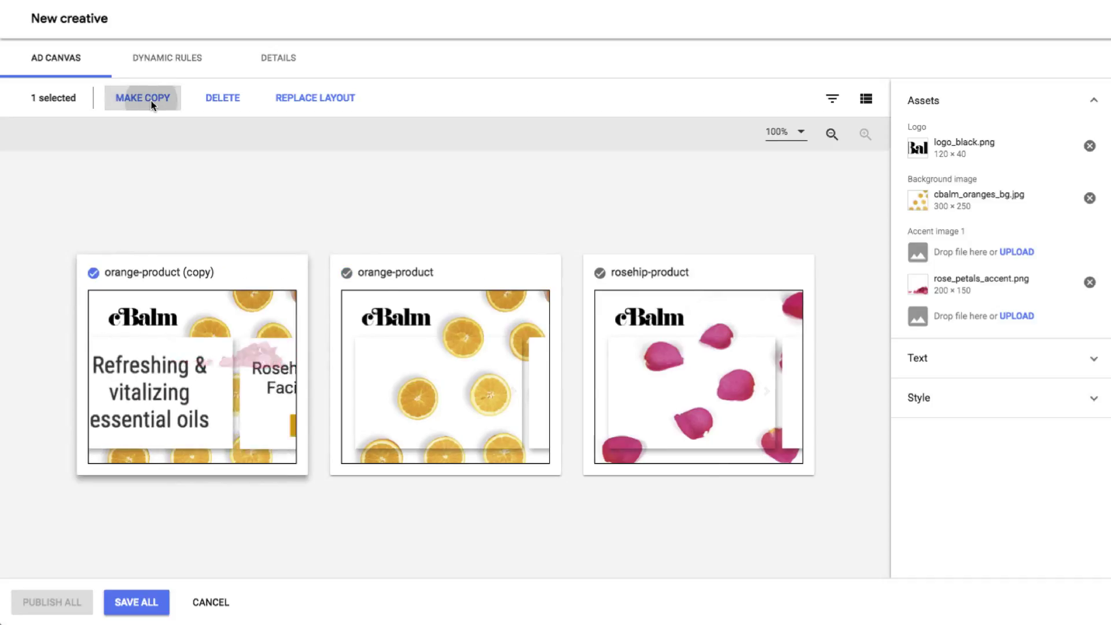
left_click(154, 102)
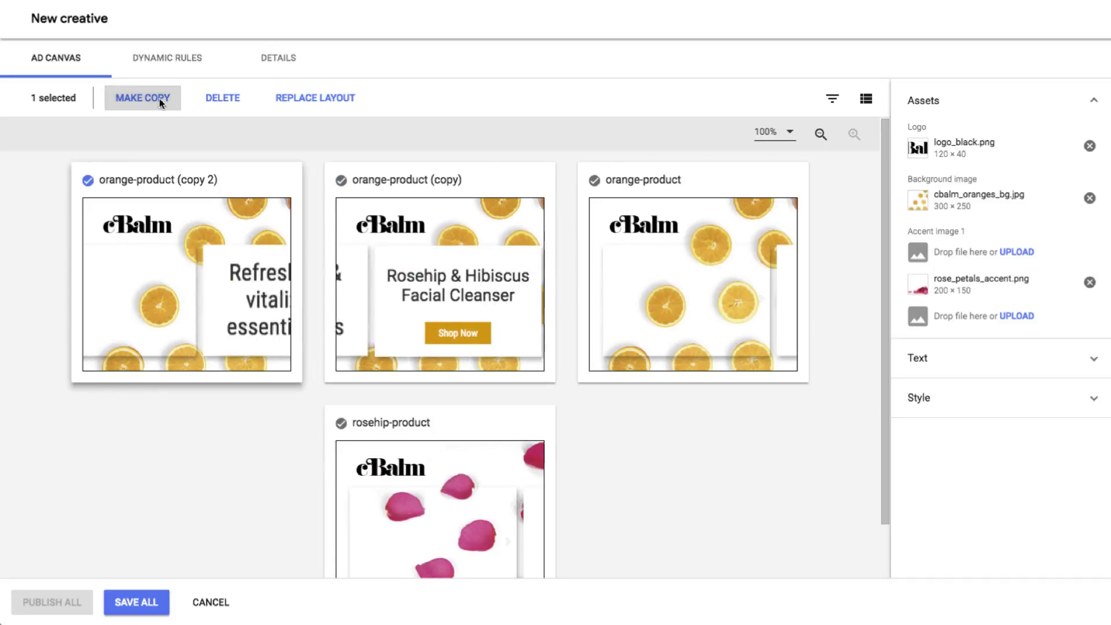
left_click(172, 180)
type("editorial-1")
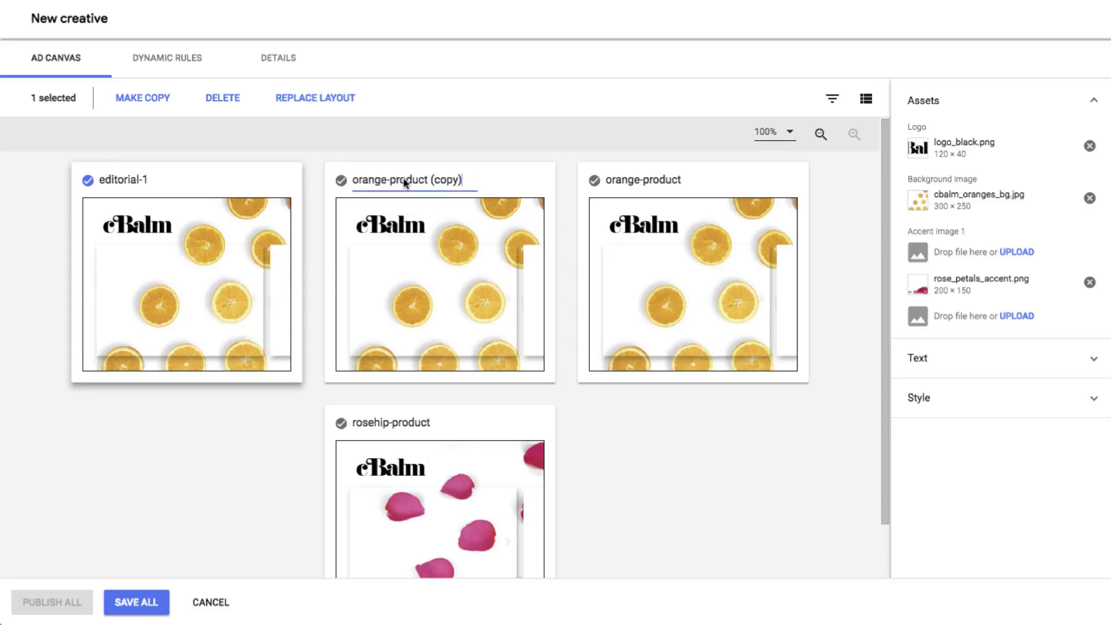
key("ctrl+a")
type("editorial-1")
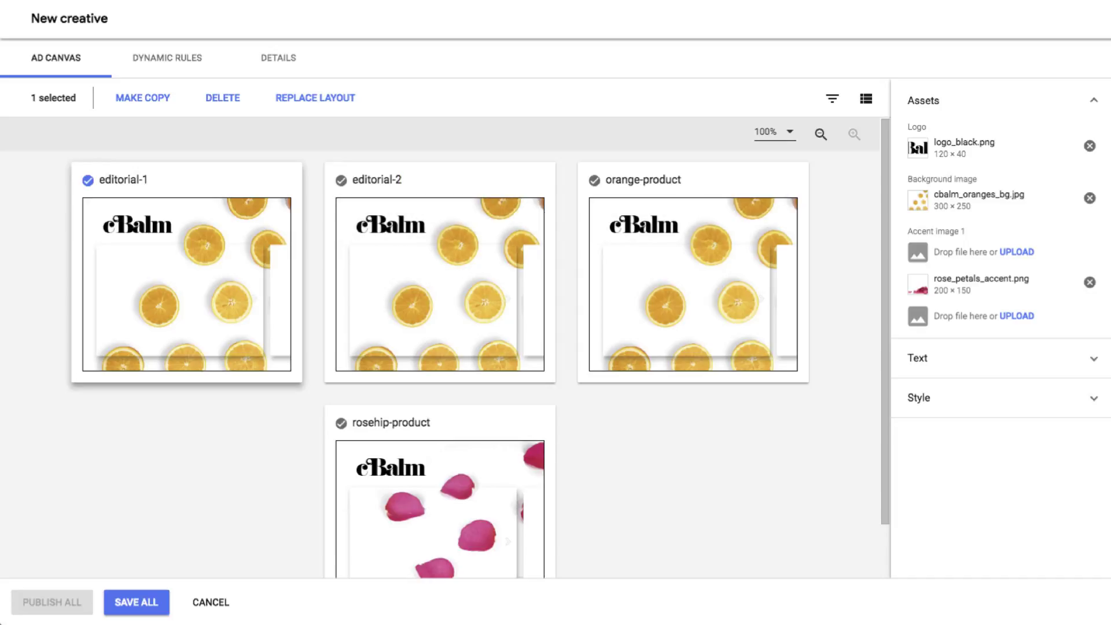
- Give editorial-1 the stacy.png accent and editorial-2 the accent-image-lucy.png accent
left_click(1020, 252)
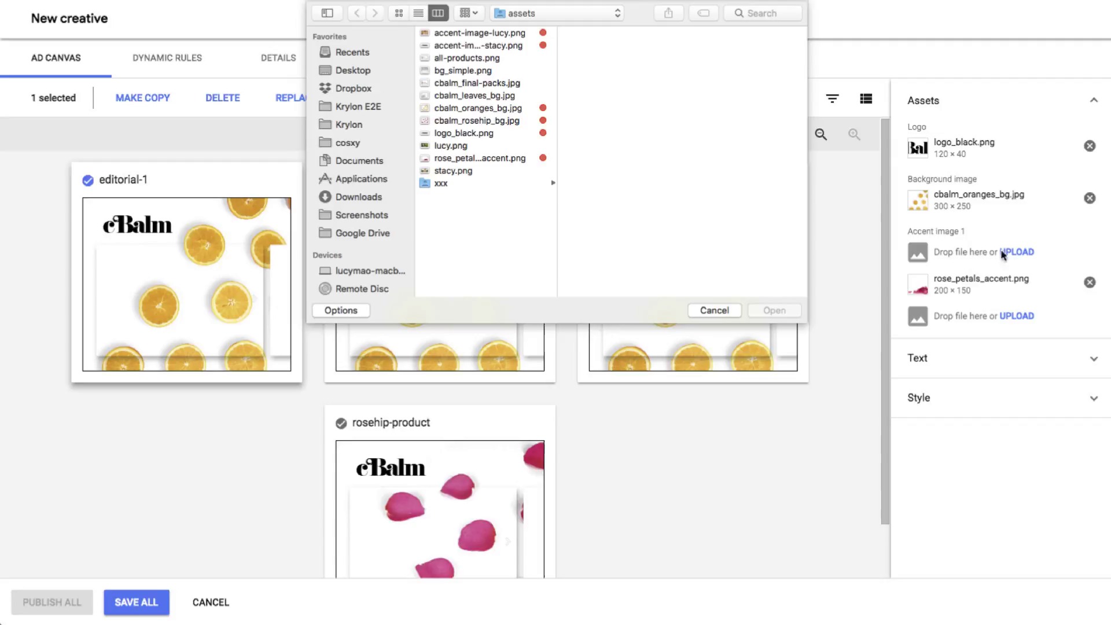
double_click(467, 172)
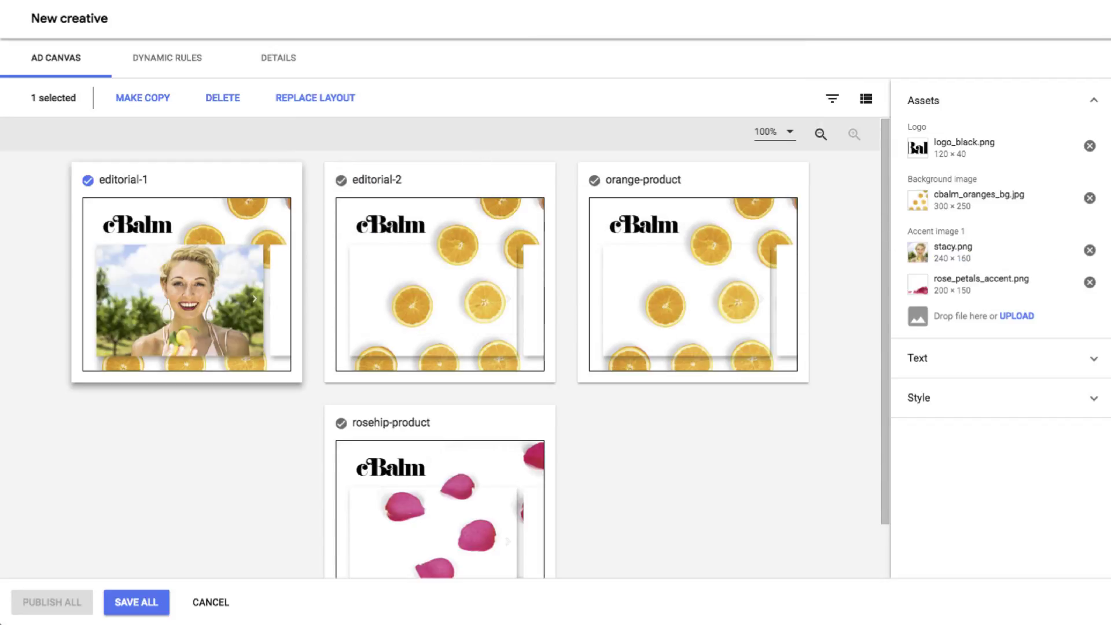
left_click(341, 180)
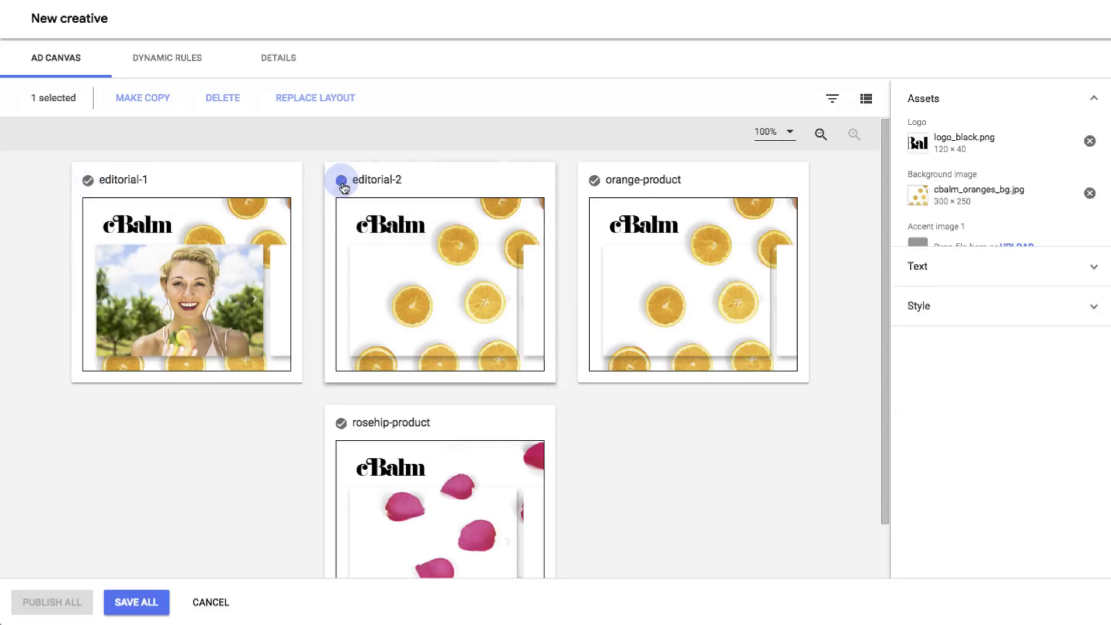
left_click(1033, 252)
double_click(457, 35)
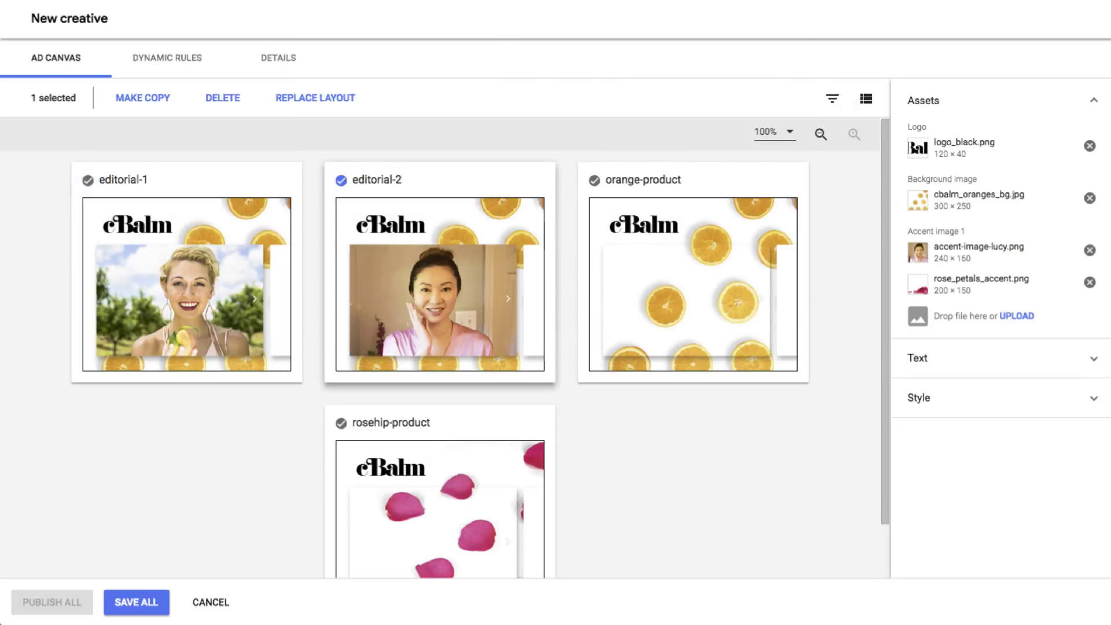
- Replace both editorials' oranges background with cbalm_leaves_bg.jpg
left_click(87, 180)
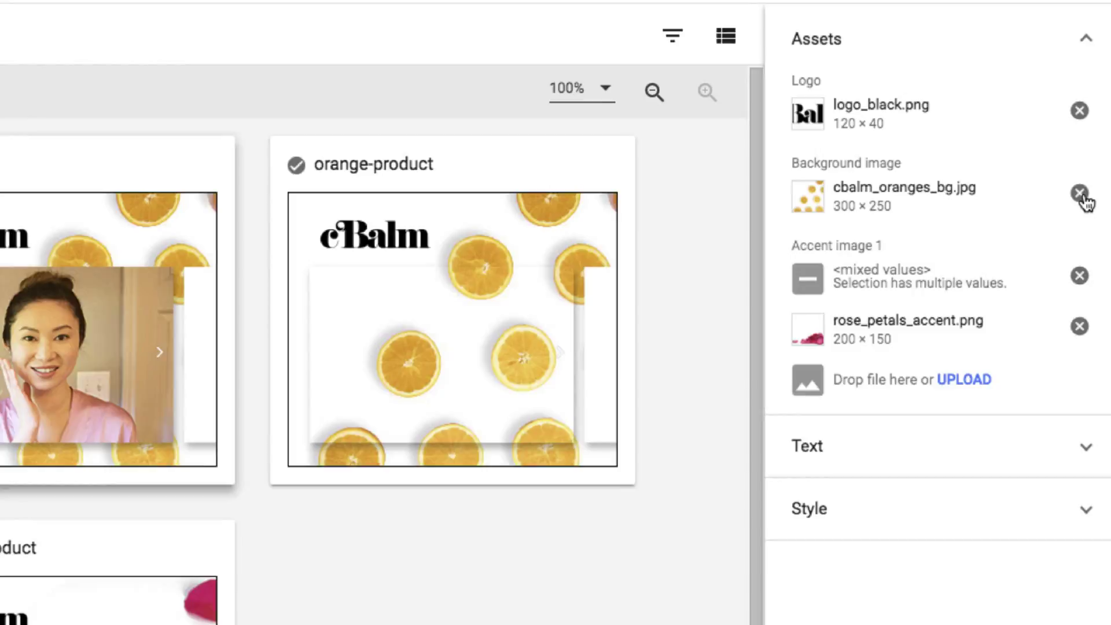
left_click(1081, 193)
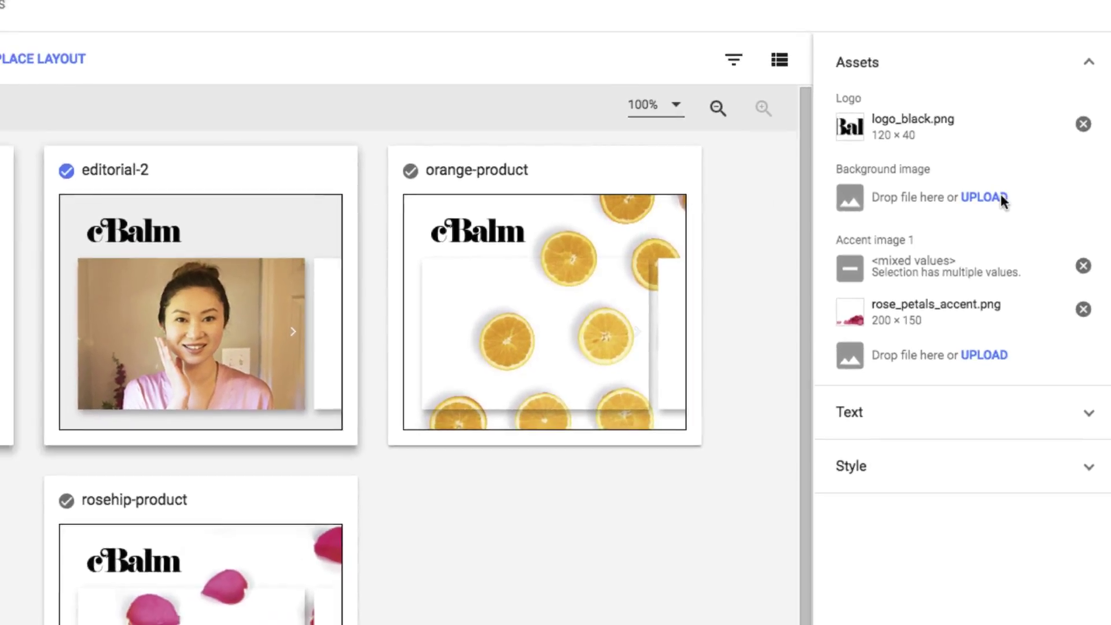
left_click(1000, 198)
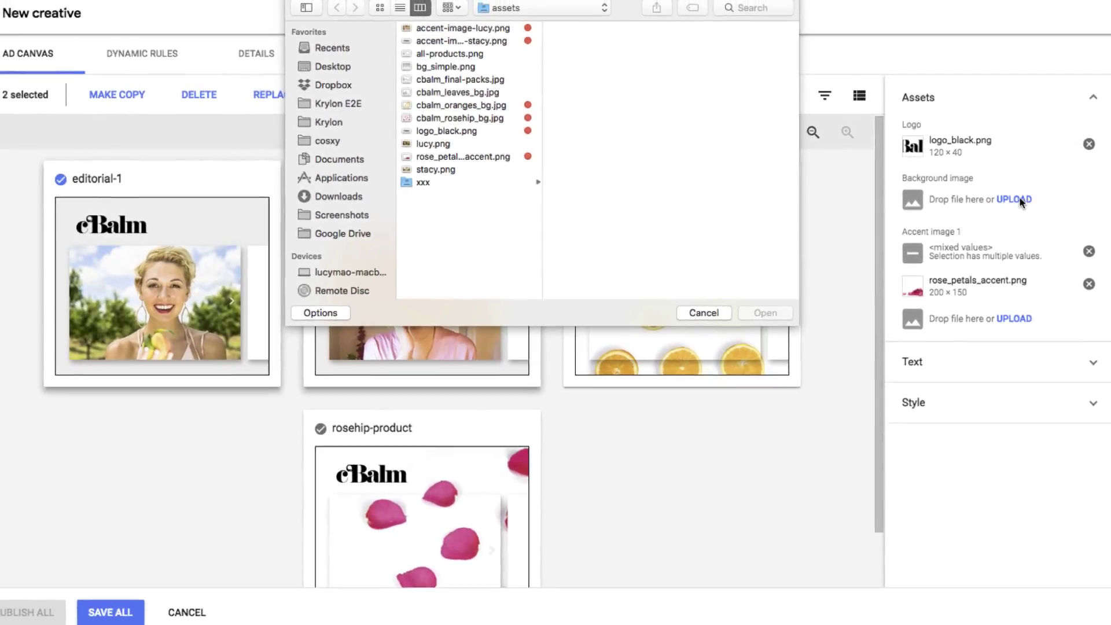
double_click(471, 95)
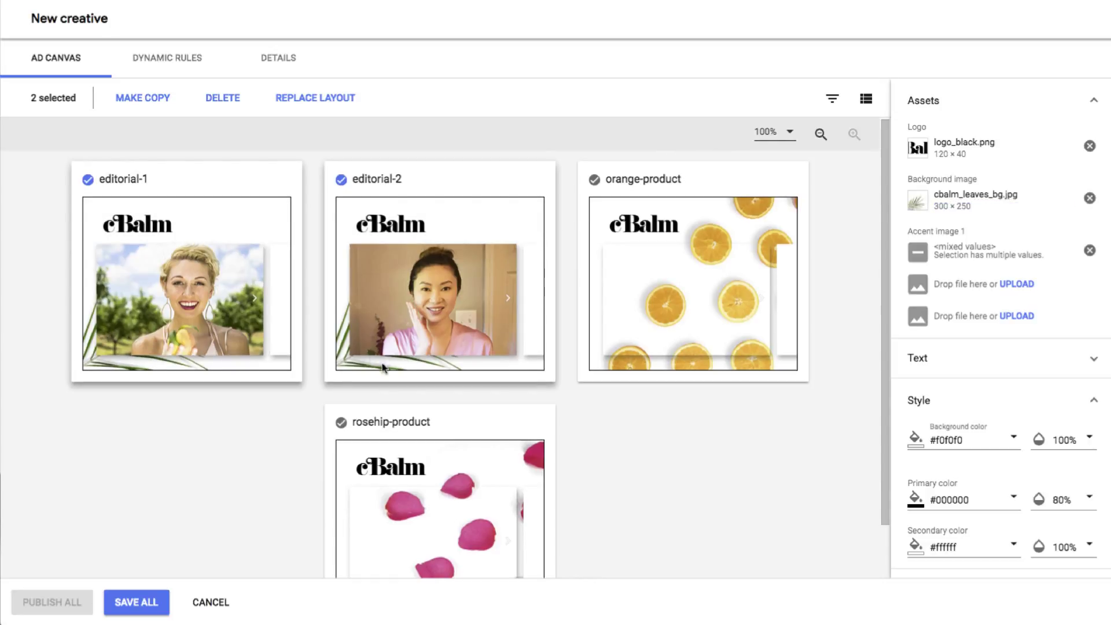
- Duplicate both editorial variants and give the copies the cbalm_final-packs.jpg accent image
left_click(148, 103)
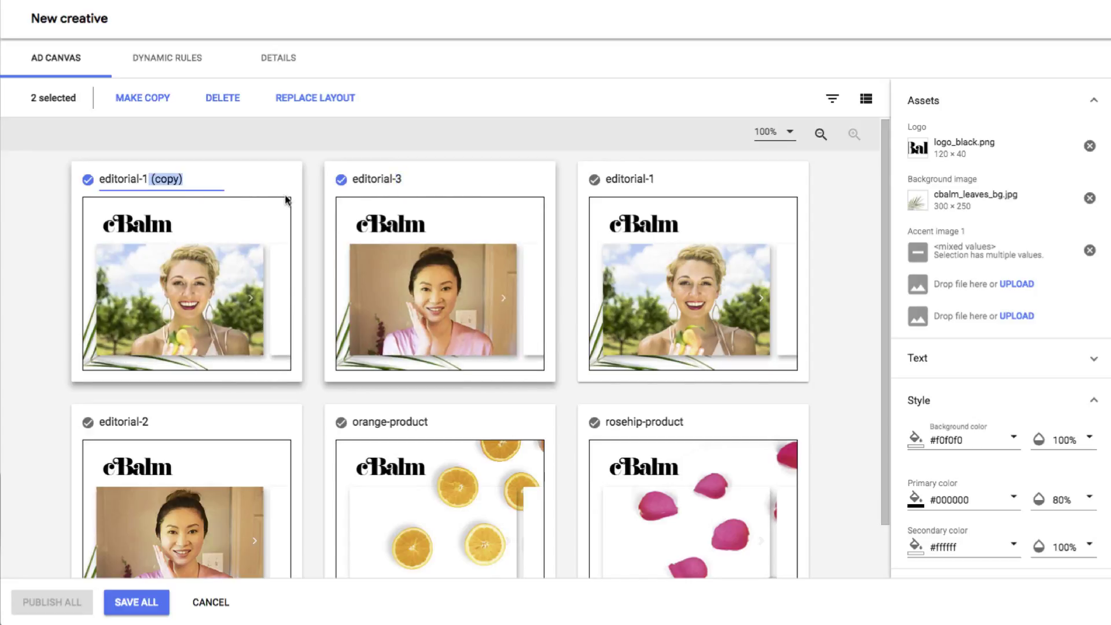
left_click(1090, 250)
left_click(1017, 251)
double_click(455, 97)
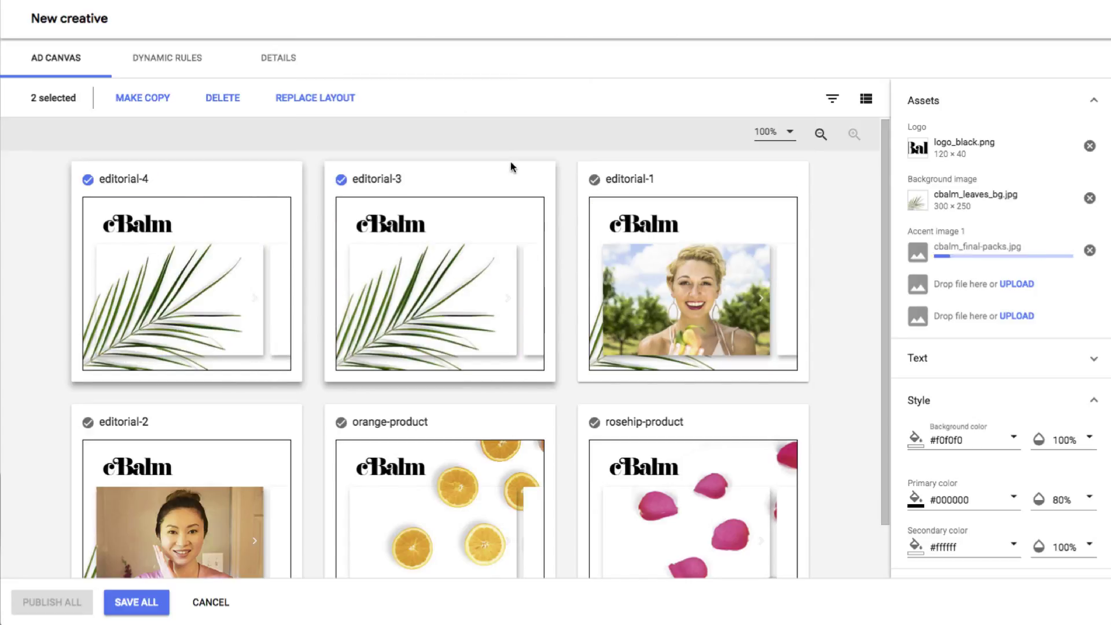
- Replace editorial-4's background image with bg_leaves.png
left_click(514, 168)
left_click(1090, 198)
left_click(1017, 200)
double_click(471, 70)
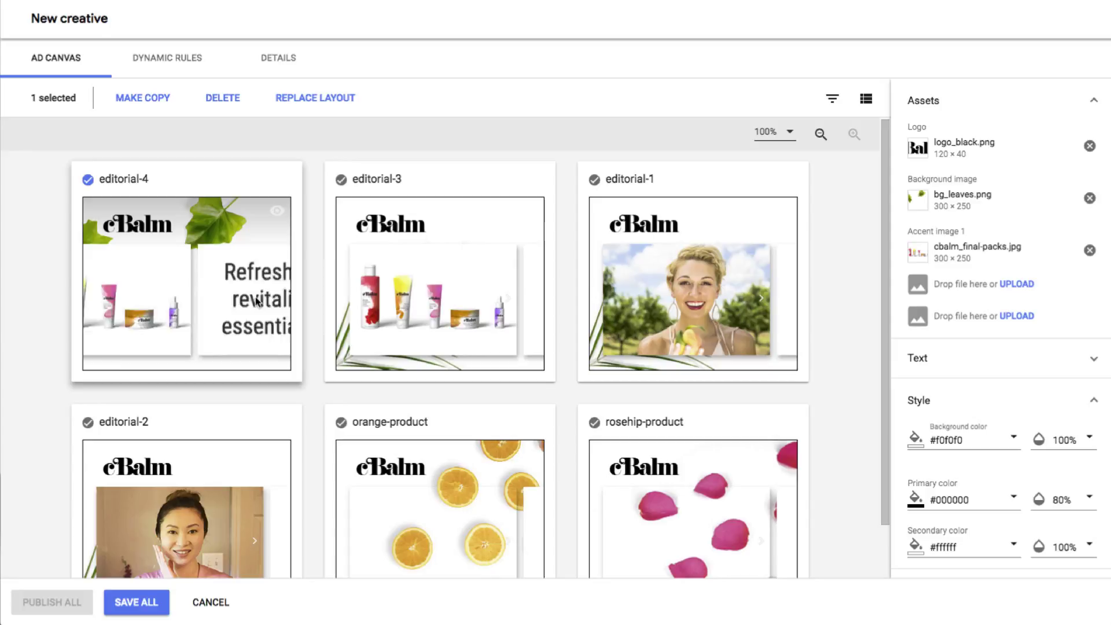
- Make editorial-4's Shop Now button red by sampling it from the ads
left_click(918, 358)
scroll(983, 405, "down", 3)
left_click(915, 387)
left_click(662, 466)
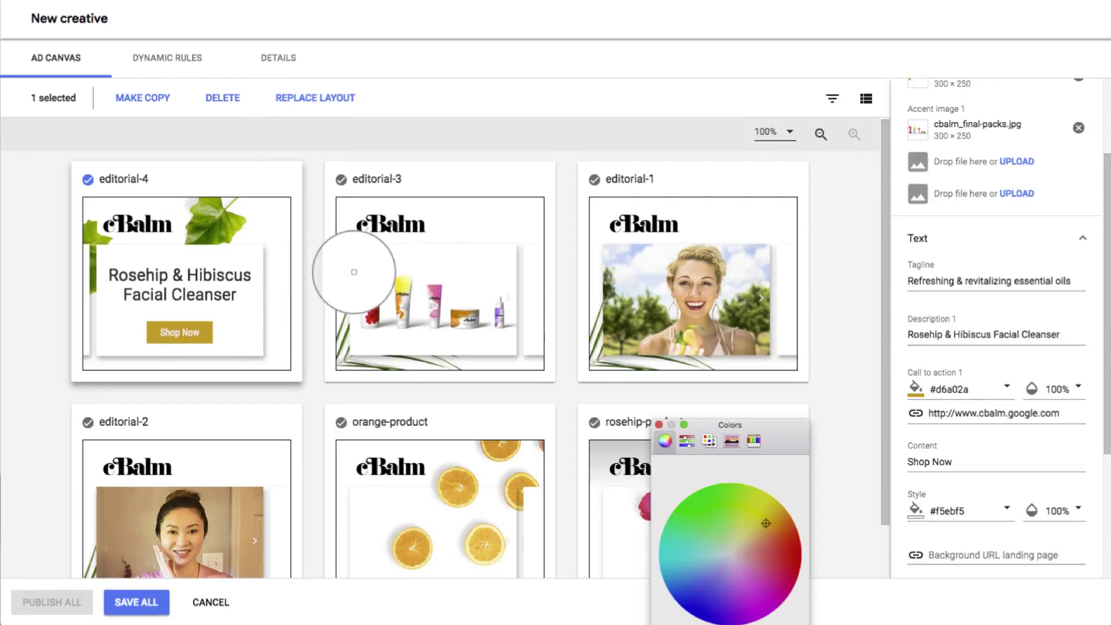
left_click(370, 279)
left_click(659, 425)
- Give editorial-3 a Buy Now button in magenta #c72e84
left_click(511, 307)
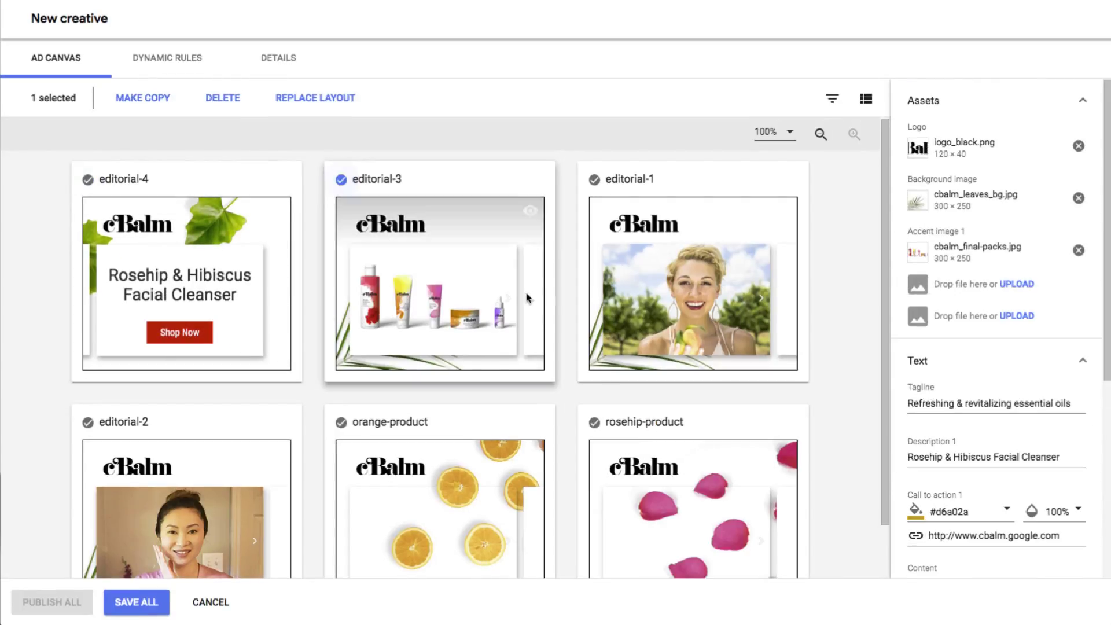
scroll(984, 492, "down", 2)
left_click_drag(954, 483, 883, 486)
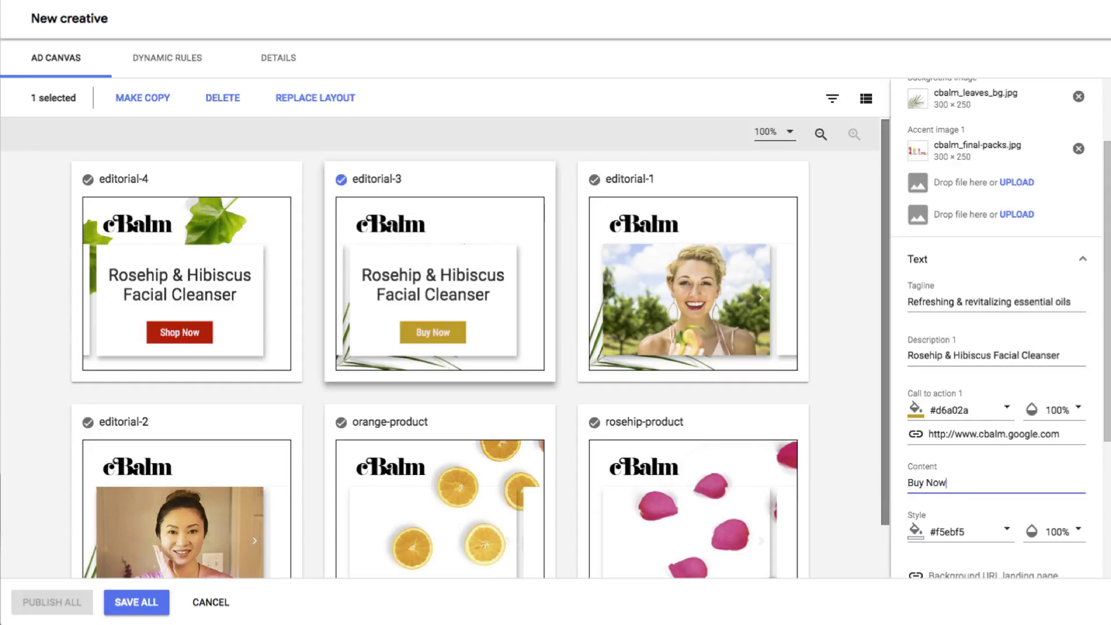
left_click(1007, 408)
left_click(663, 465)
left_click(637, 509)
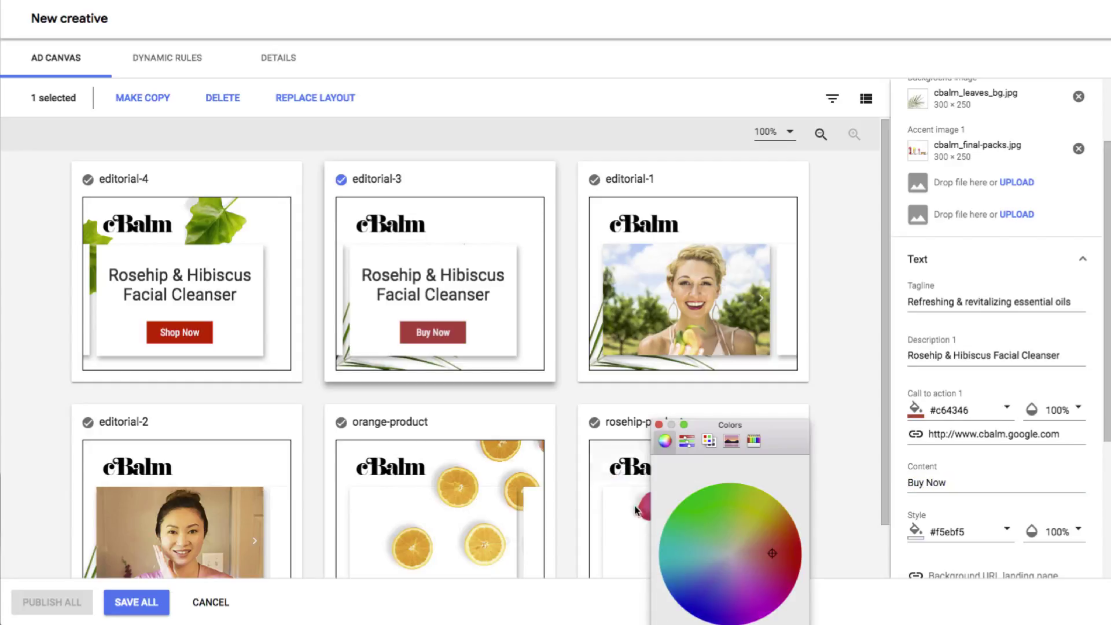
left_click_drag(787, 528, 770, 580)
left_click(581, 102)
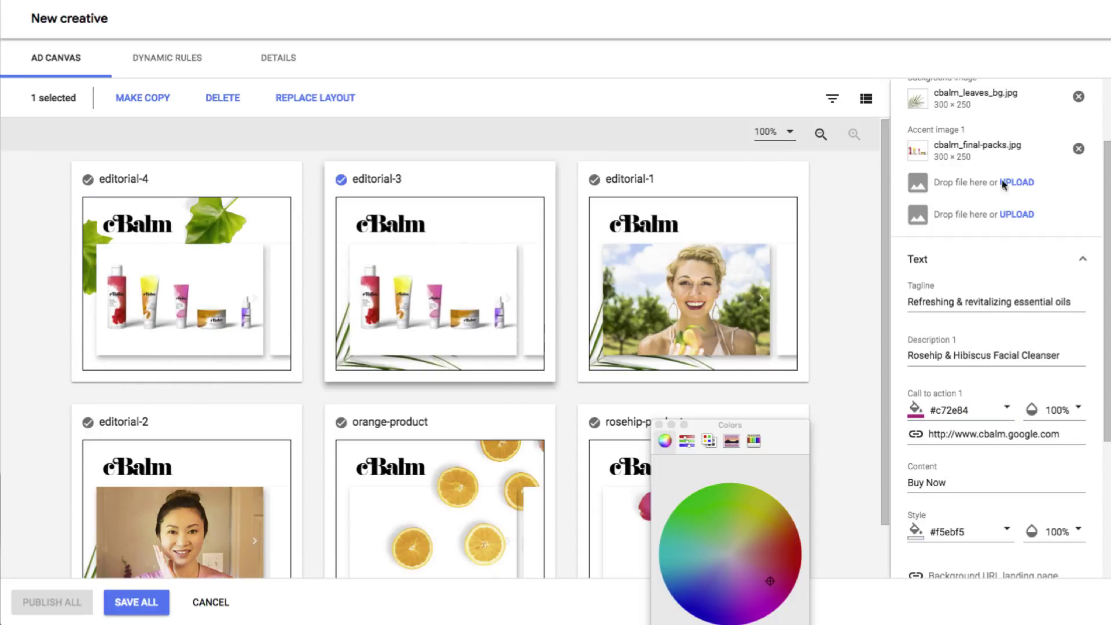
left_click(1082, 258)
left_click(1094, 398)
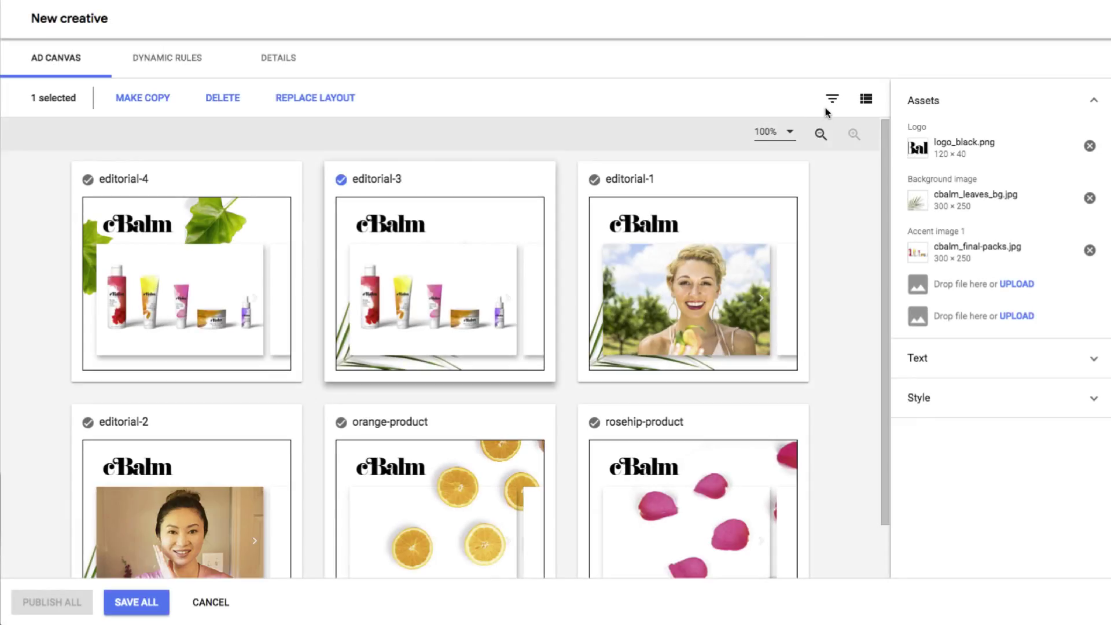
left_click(831, 101)
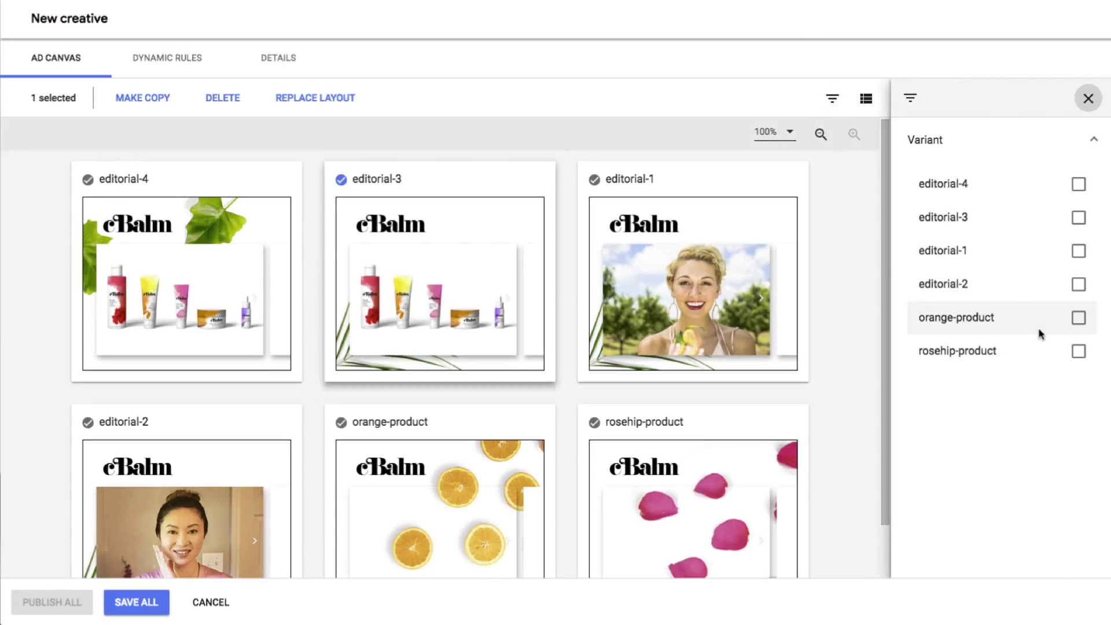
left_click(1077, 352)
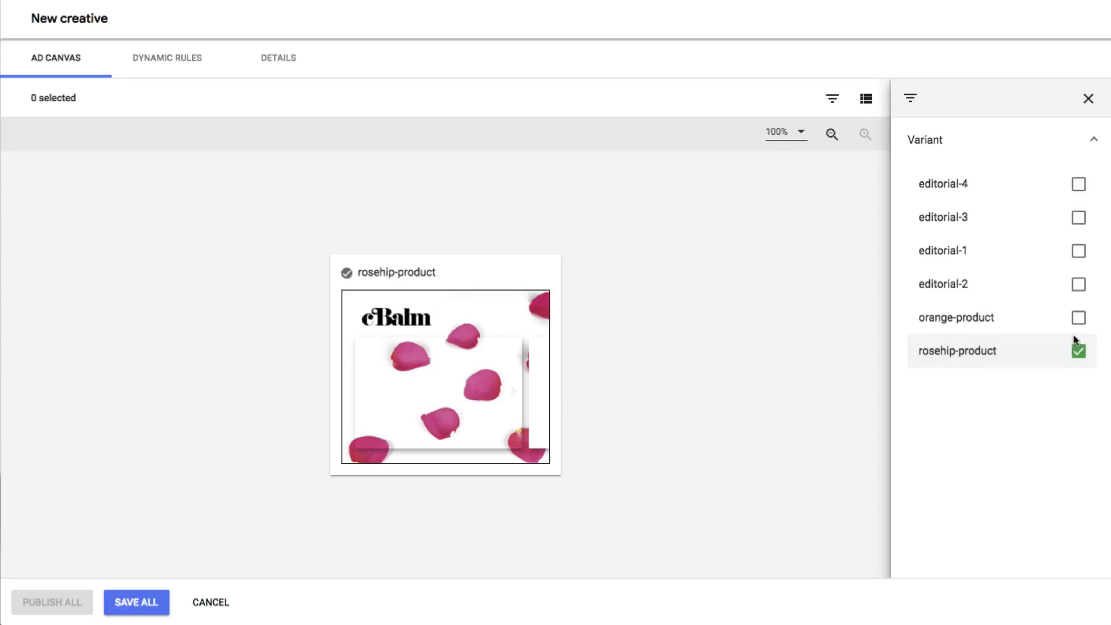
left_click(1079, 320)
left_click(1079, 285)
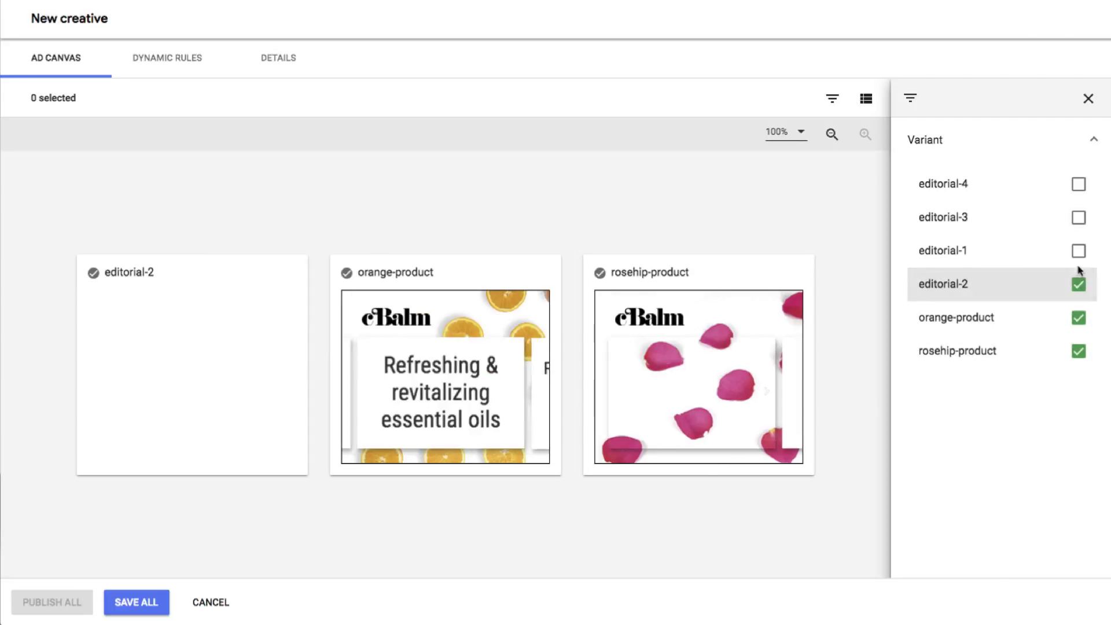
left_click(1079, 252)
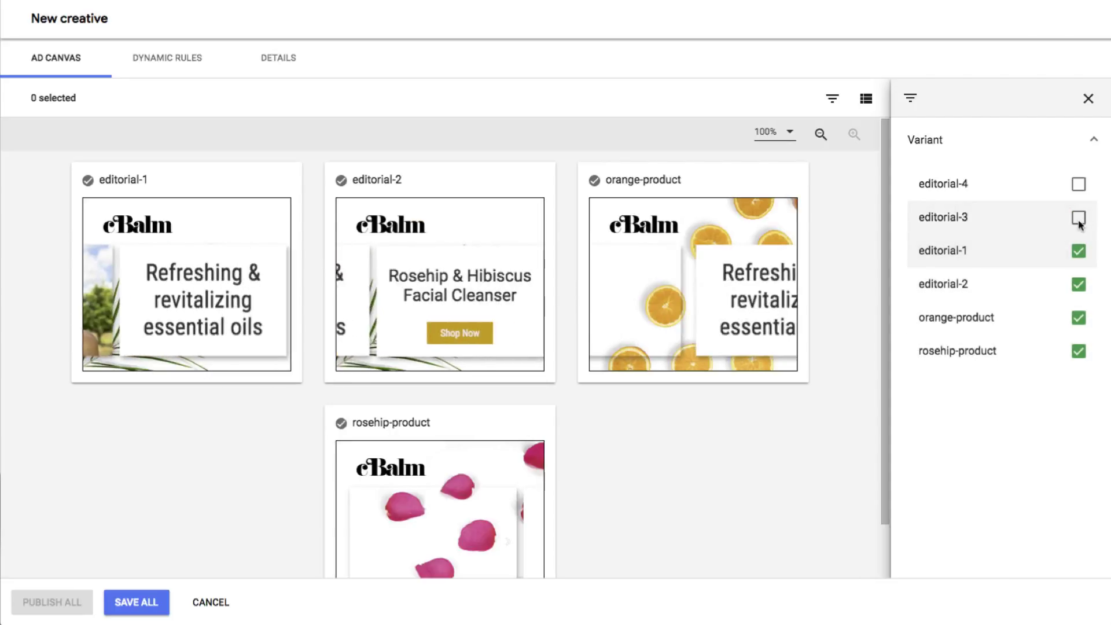
left_click(1079, 218)
left_click(1079, 185)
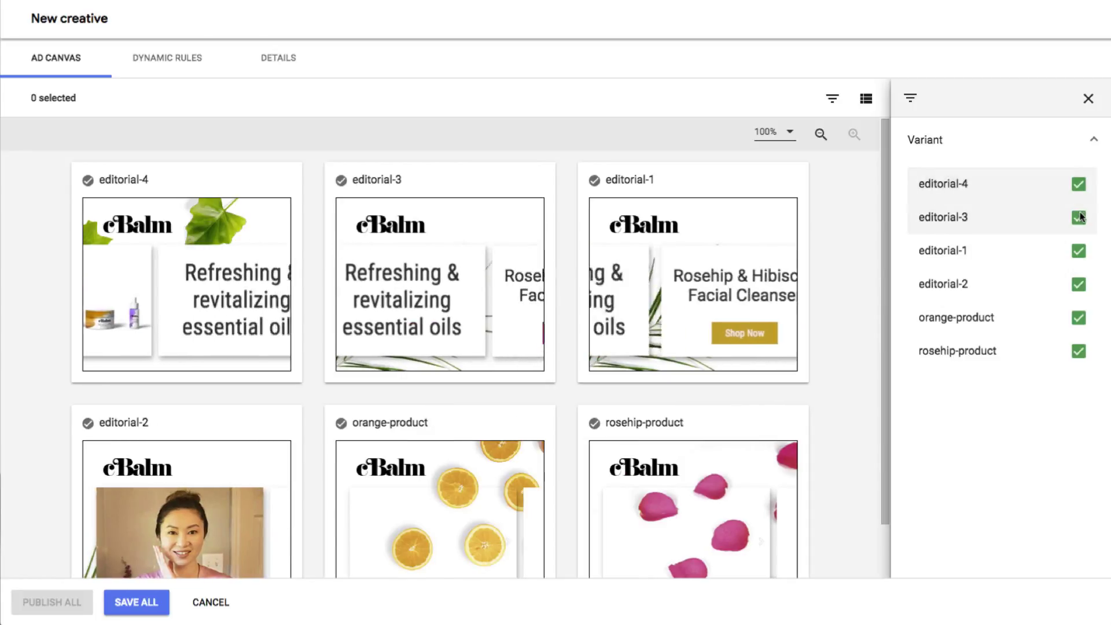
left_click(1088, 99)
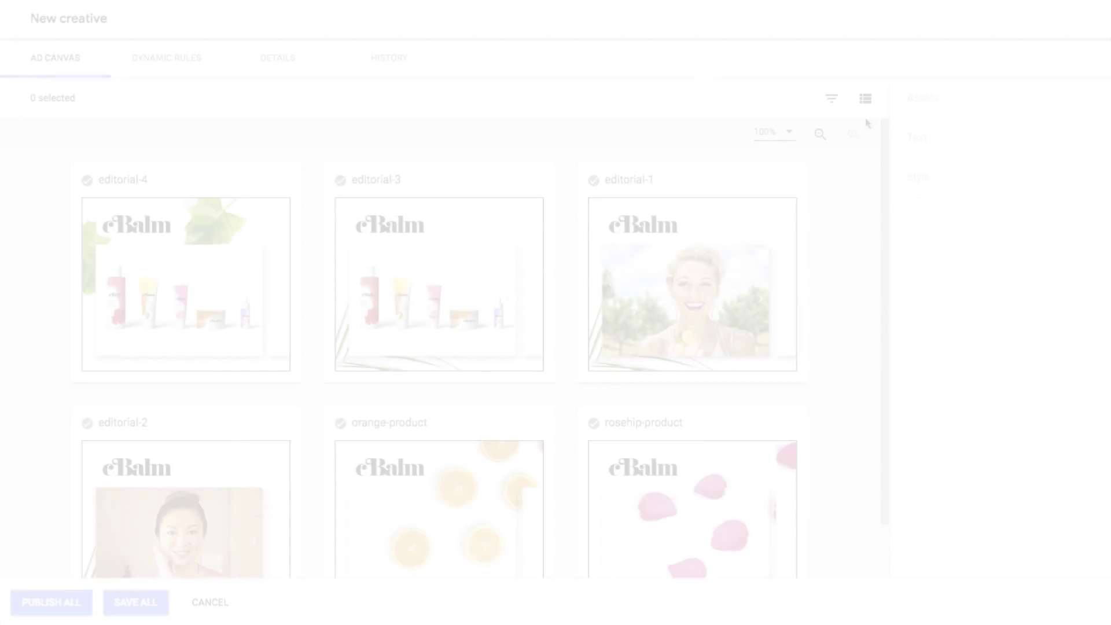
- Switch to the list view and scroll the variant table across to its asset columns
left_click(865, 101)
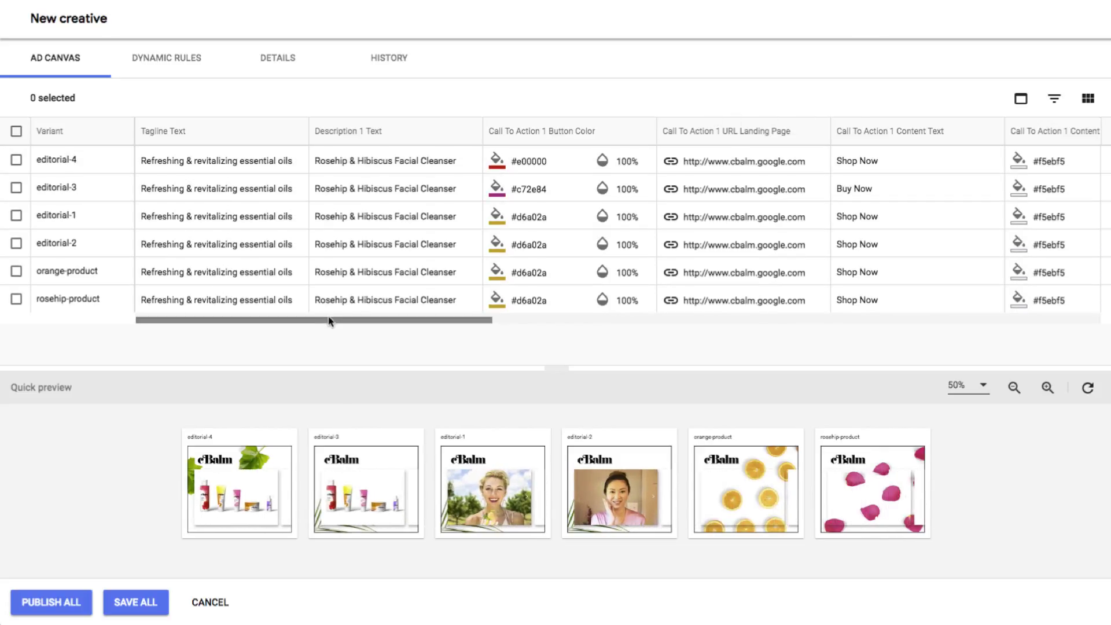
left_click_drag(330, 320, 682, 354)
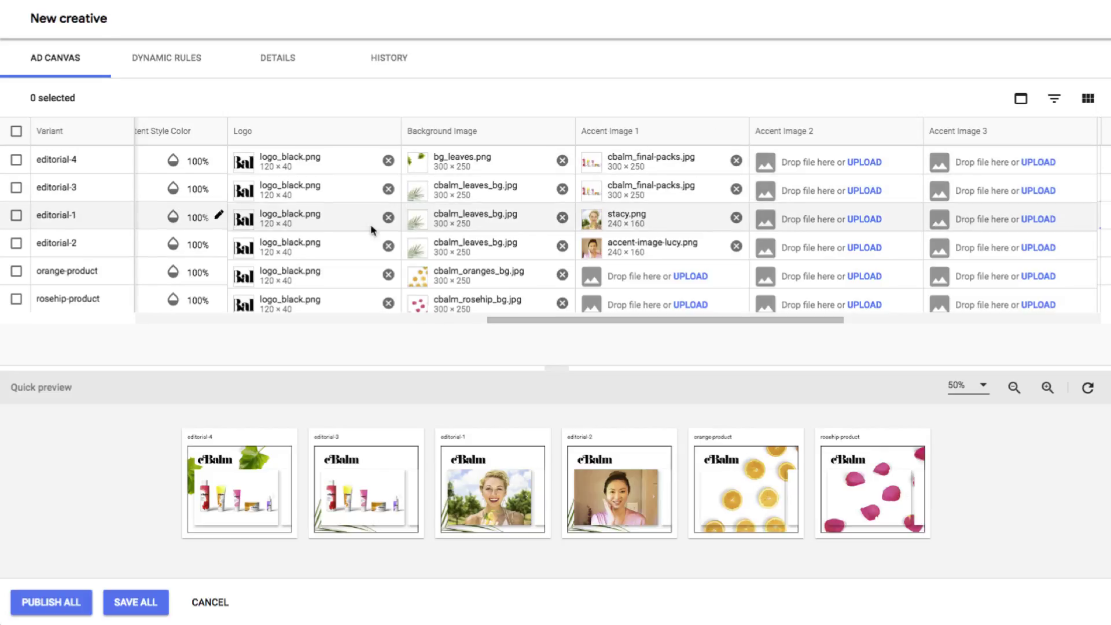
- Replace editorial-2's accent image with lucy.png
left_click(17, 244)
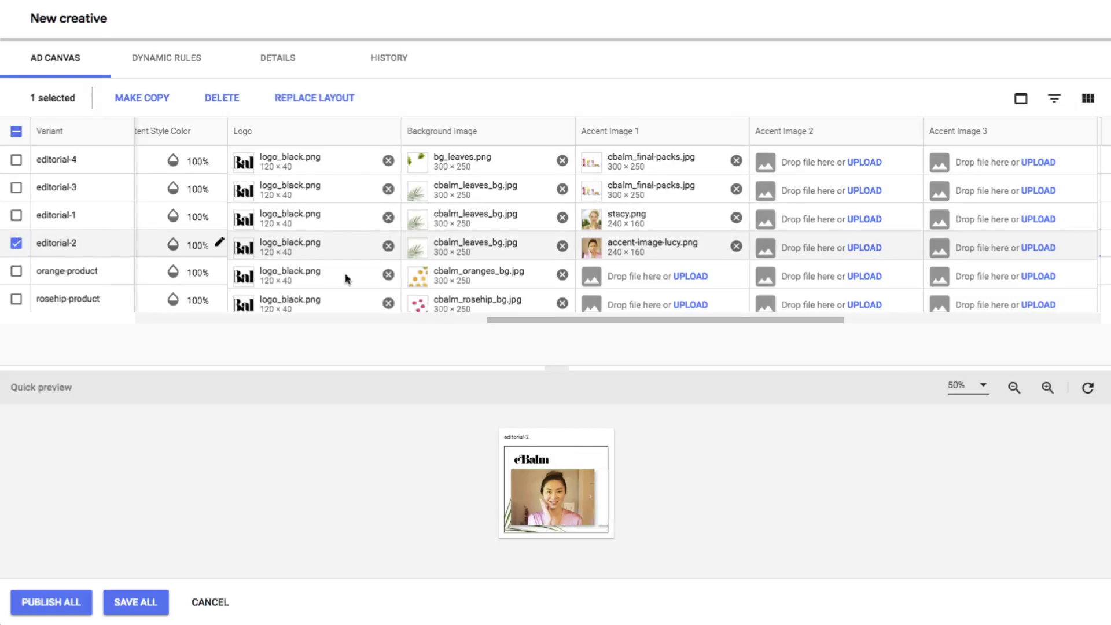
left_click(737, 247)
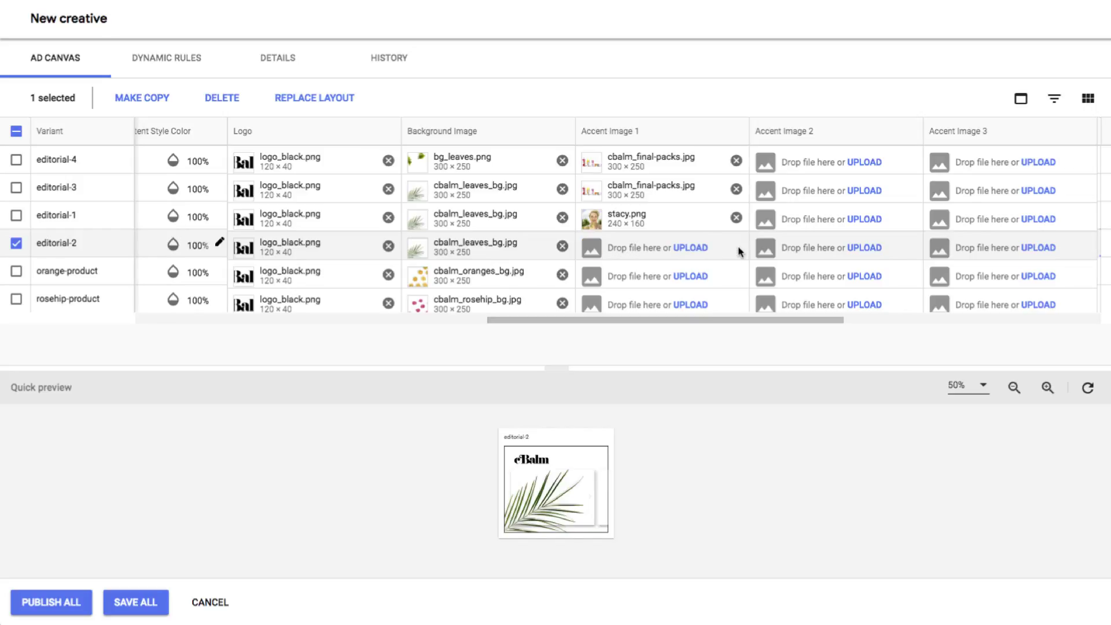
left_click(696, 248)
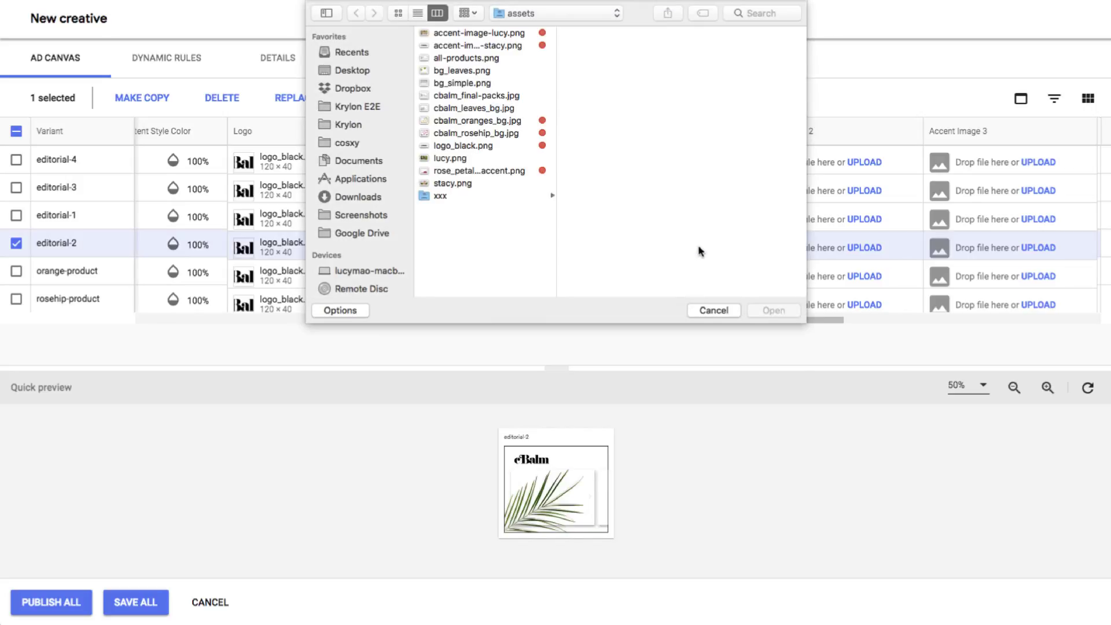
double_click(450, 159)
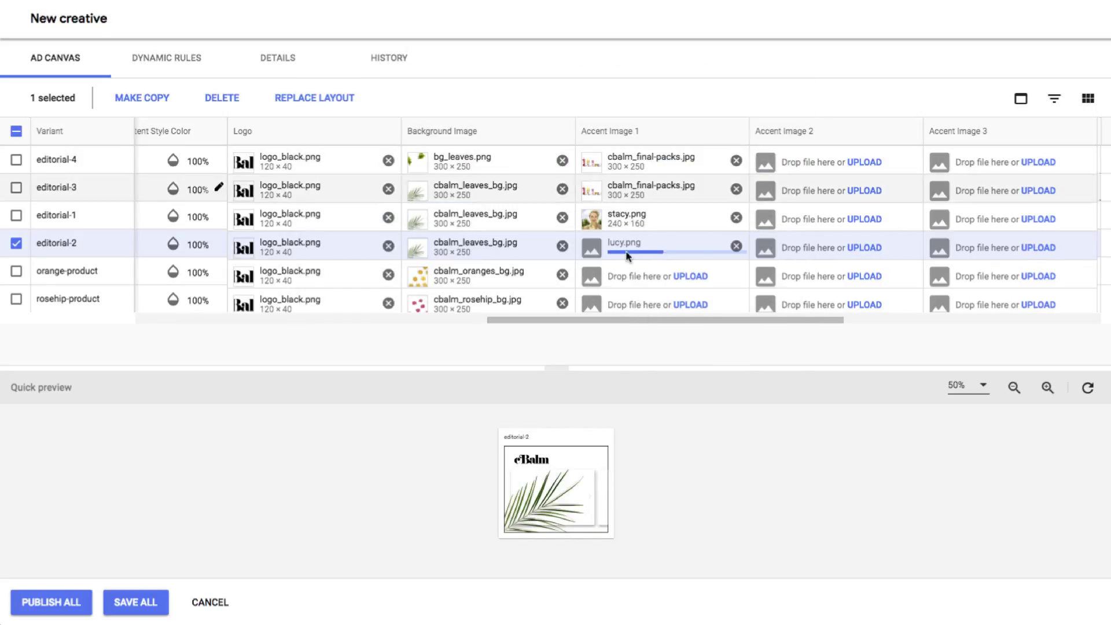
- Set editorial-2's description to 'Beauty around the corner' and enlarge the preview to 75%
scroll(701, 248, "right", 1)
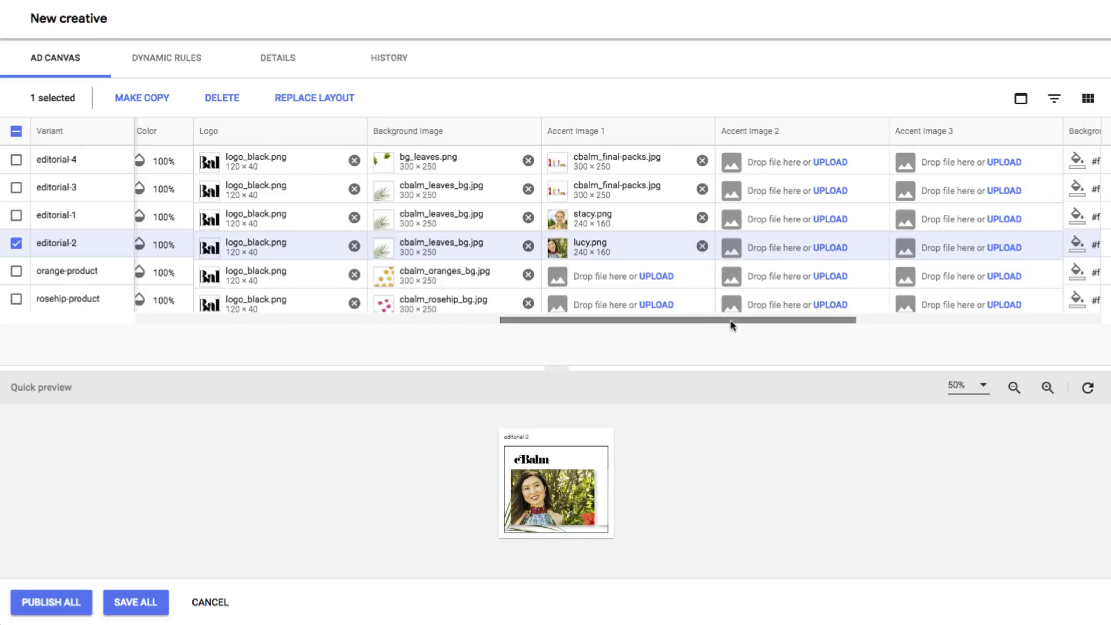
left_click_drag(731, 324, 365, 329)
left_click(463, 242)
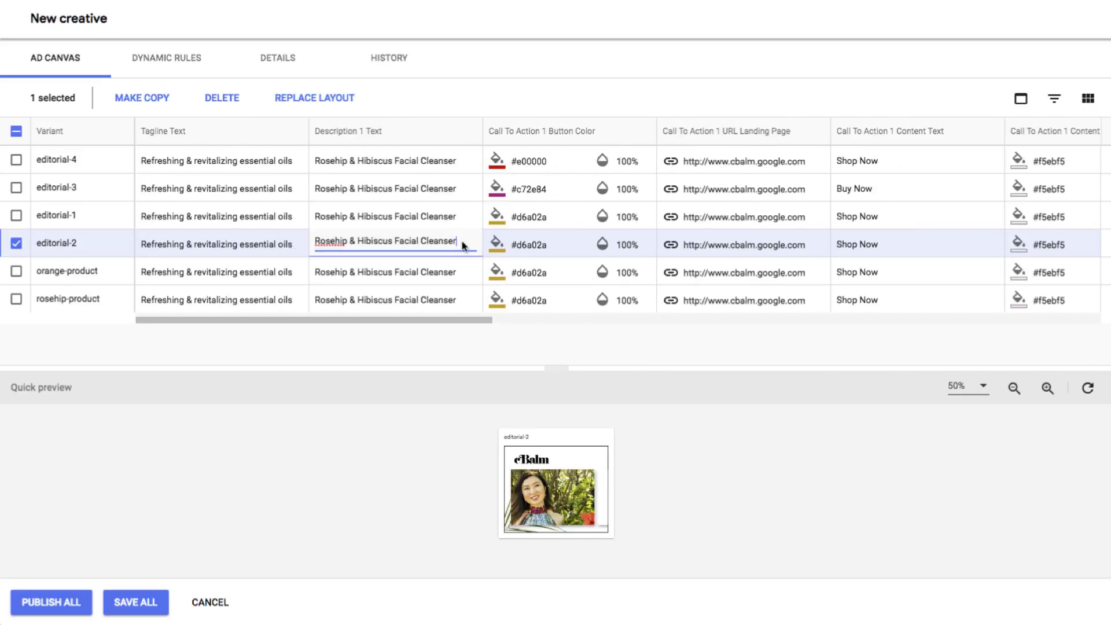
type("Bea")
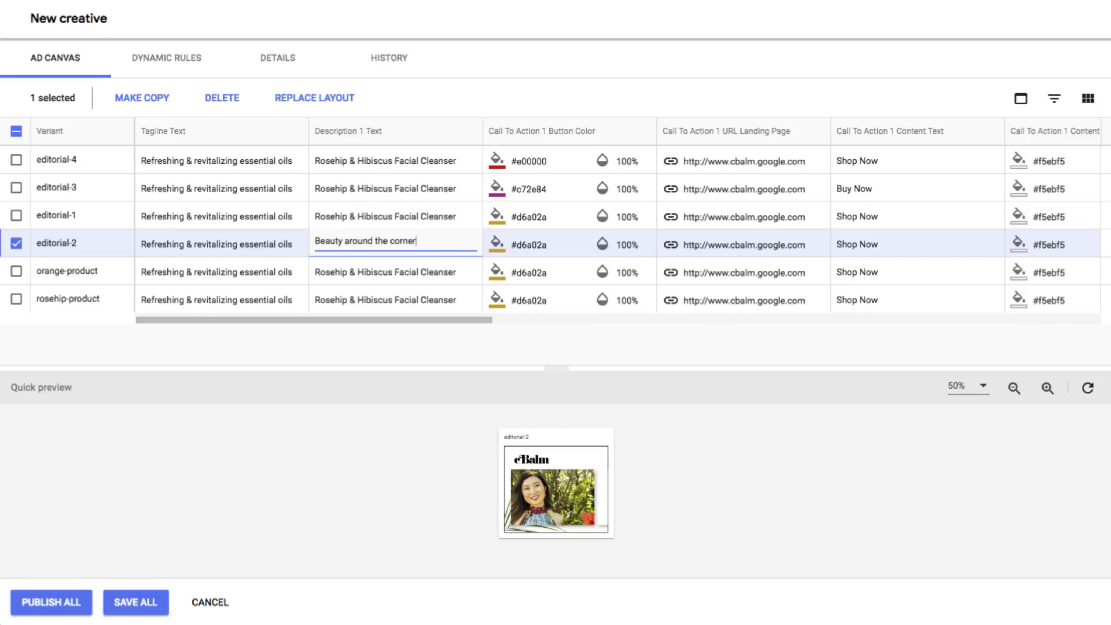
type("uty around the corner")
left_click(586, 501)
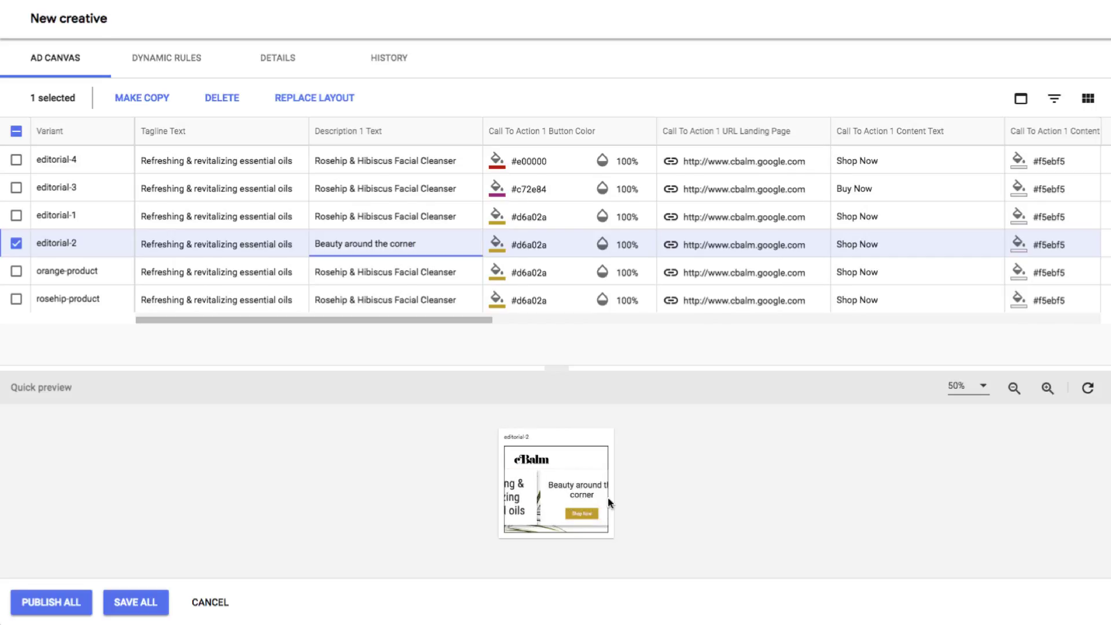
left_click(1047, 388)
left_click_drag(568, 373, 565, 267)
- Preview editorial-1 with editorial-2 at 100%, replay the animations, then return to Gallery view
scroll(561, 219, "down", 2)
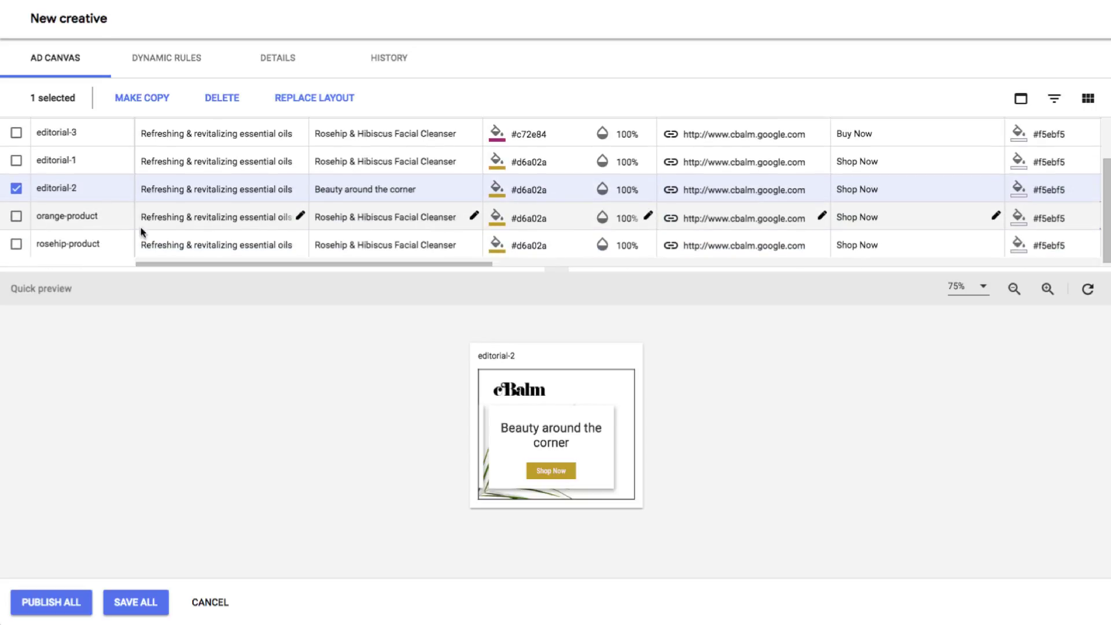
left_click(16, 160)
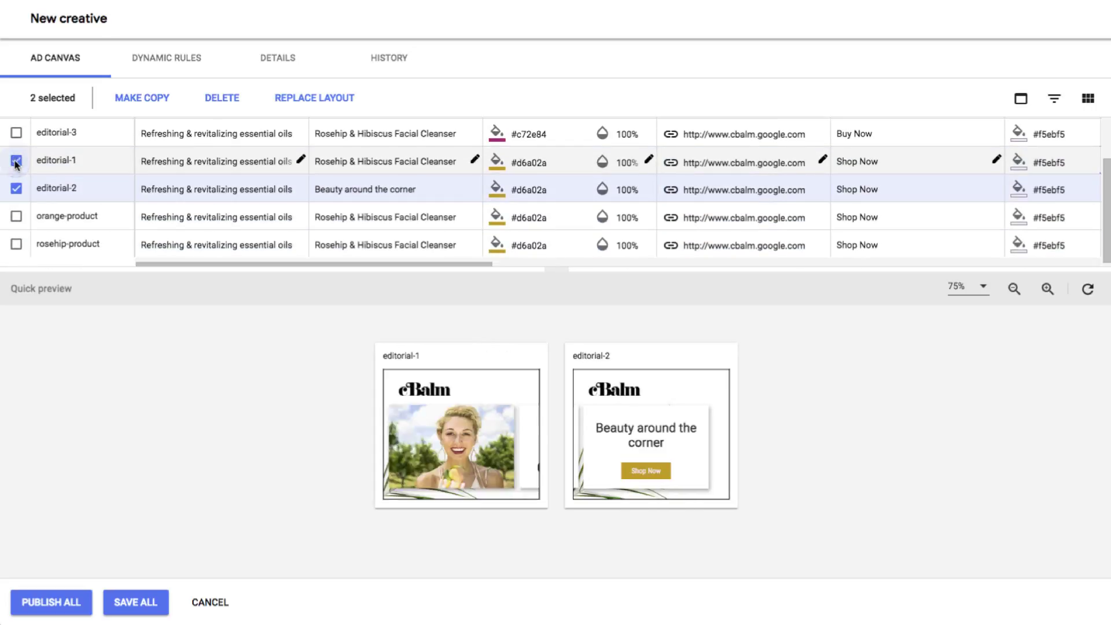
left_click(1047, 288)
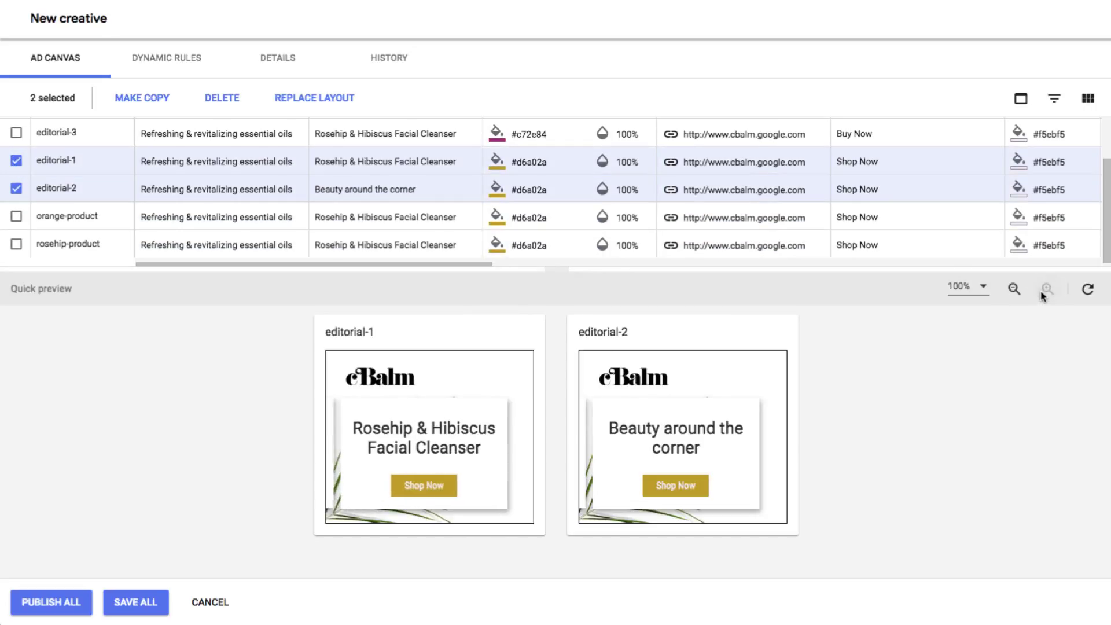
left_click(1087, 289)
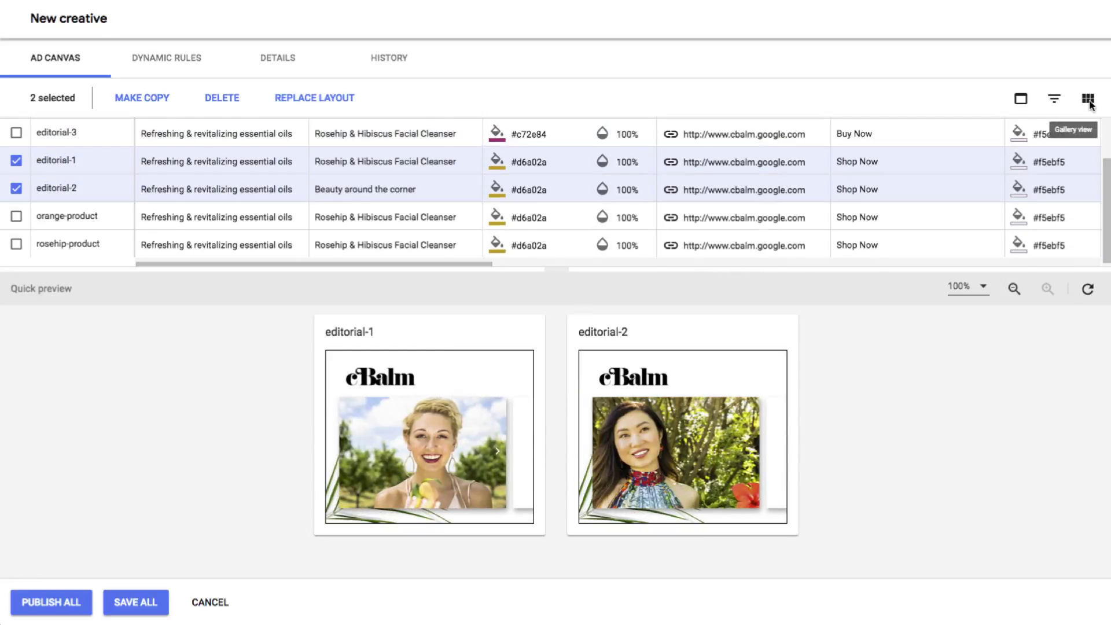
left_click(1088, 99)
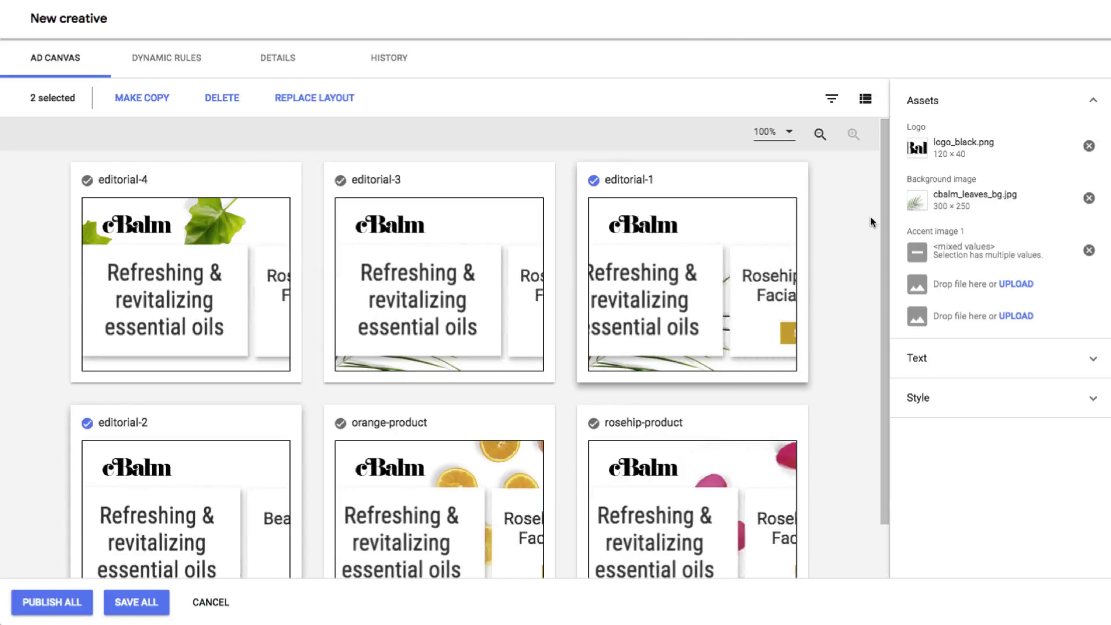